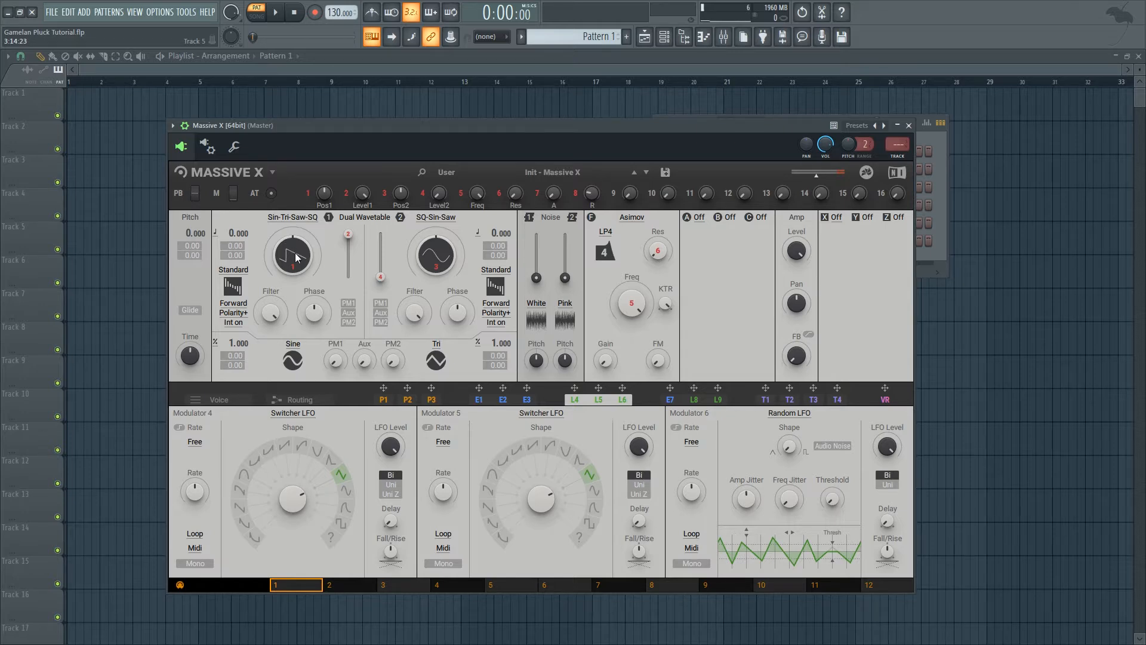
# Turn oscillator 1's wavetable position down to the sine shape and lengthen the amp envelope's release.
pyautogui.moveTo(293, 256); pyautogui.dragTo(293, 316)
pyautogui.click(480, 401)
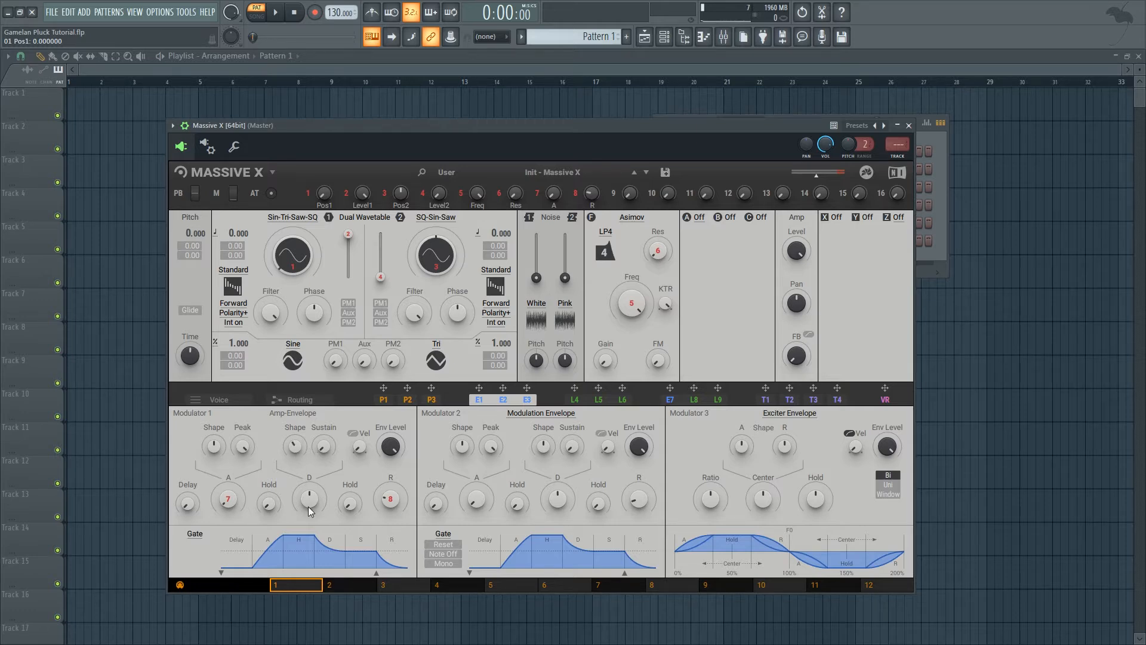
pyautogui.moveTo(391, 499); pyautogui.dragTo(391, 462)
# Load the Tibell noise from the Environment category into noise slot 1 and raise its level to maximum.
pyautogui.click(534, 303)
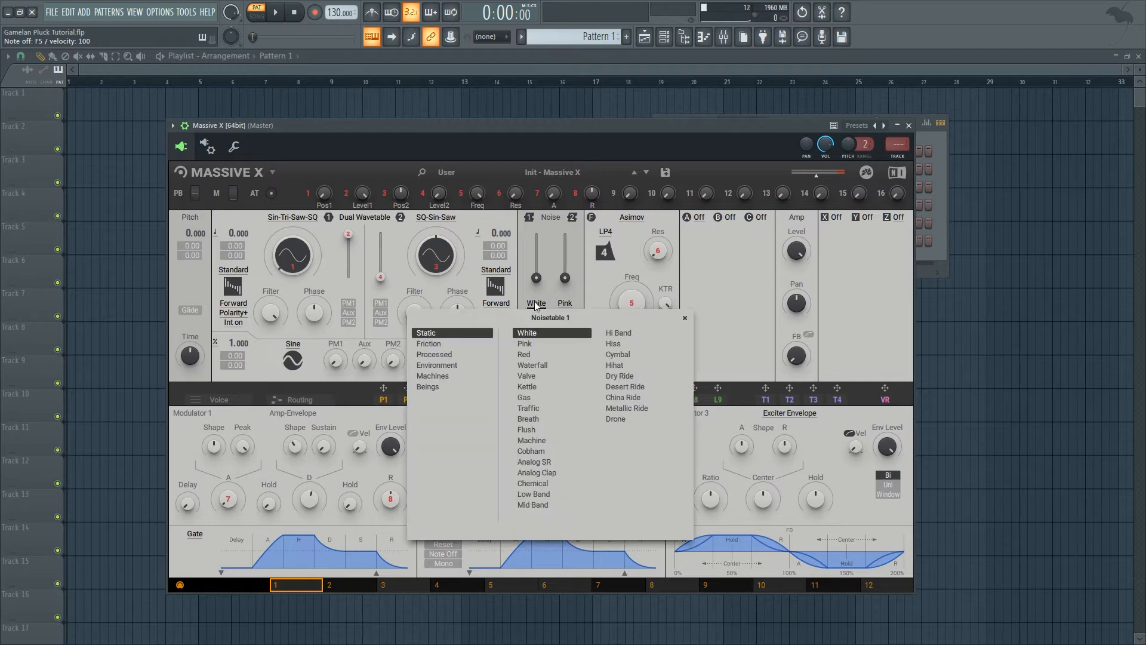
pyautogui.click(454, 363)
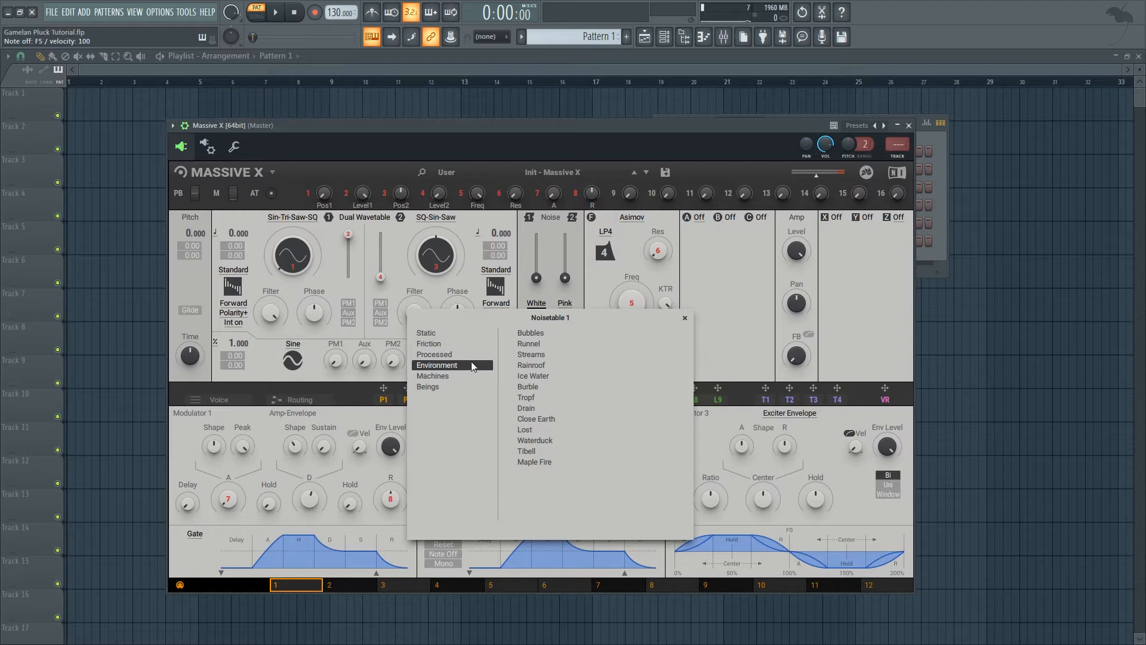
pyautogui.click(524, 452)
pyautogui.moveTo(535, 279); pyautogui.dragTo(536, 235)
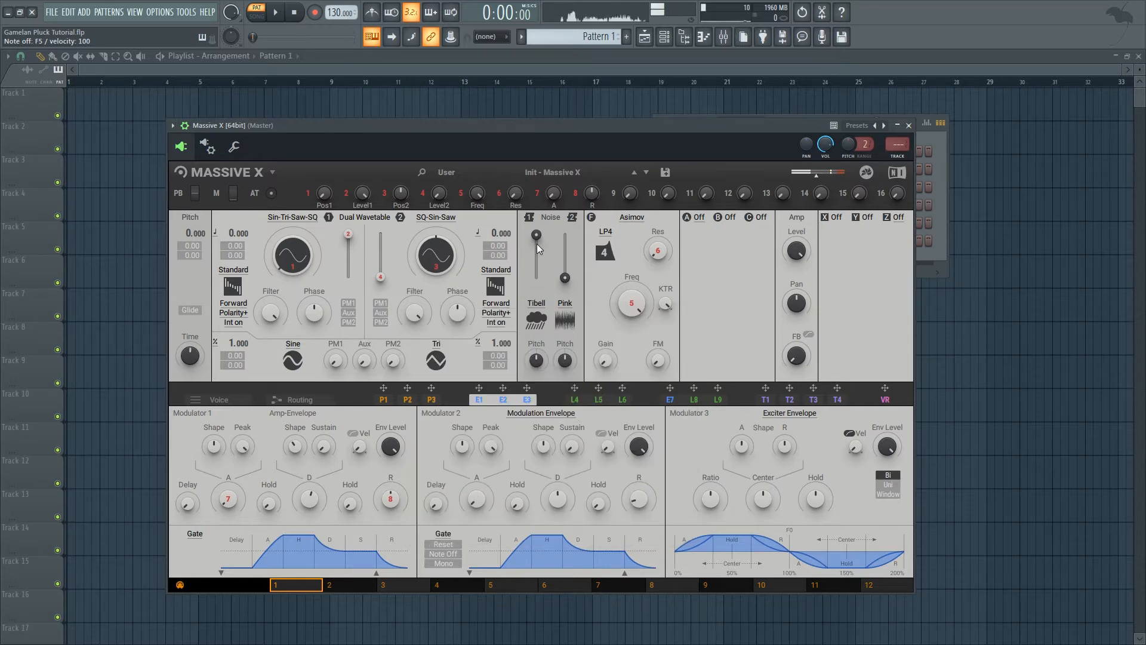
# Lower the Asimov filter's frequency slightly and audition the sound with a few notes.
pyautogui.moveTo(631, 299)
pyautogui.mouseDown()
pyautogui.moveTo(632, 286)
pyautogui.moveTo(632, 309)
pyautogui.mouseUp()
pyautogui.press('r')
pyautogui.press('r')
pyautogui.press('r')
# Load Anima into insert slot A, lower its pitch and rate, and audition the result.
pyautogui.click(697, 218)
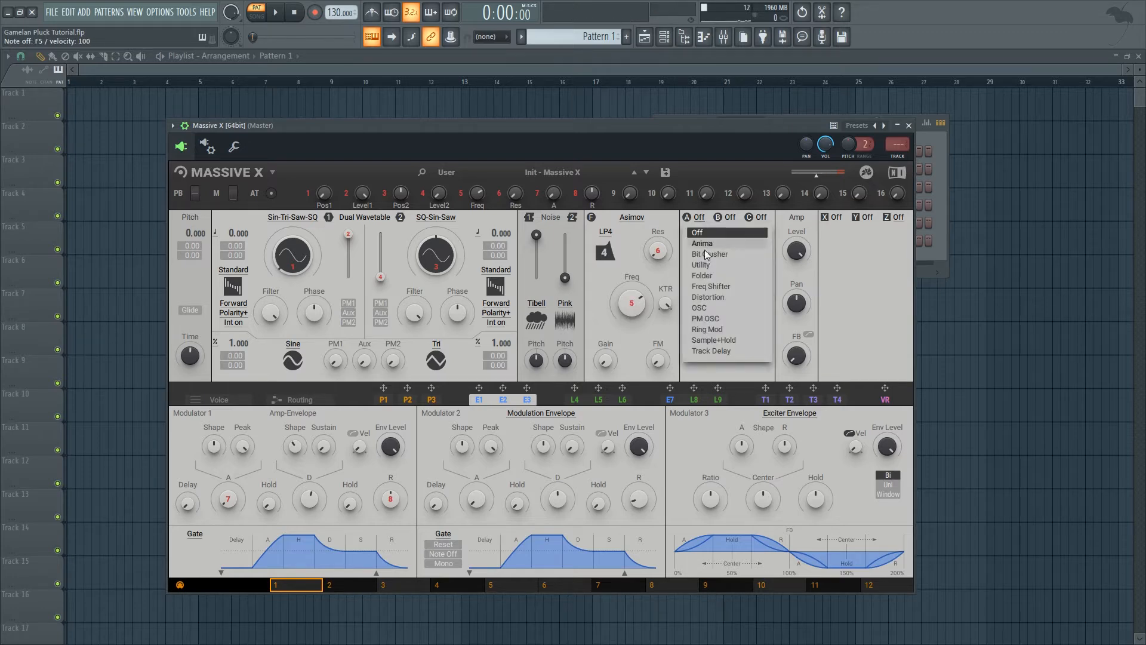
pyautogui.click(708, 244)
pyautogui.moveTo(705, 251); pyautogui.dragTo(706, 262)
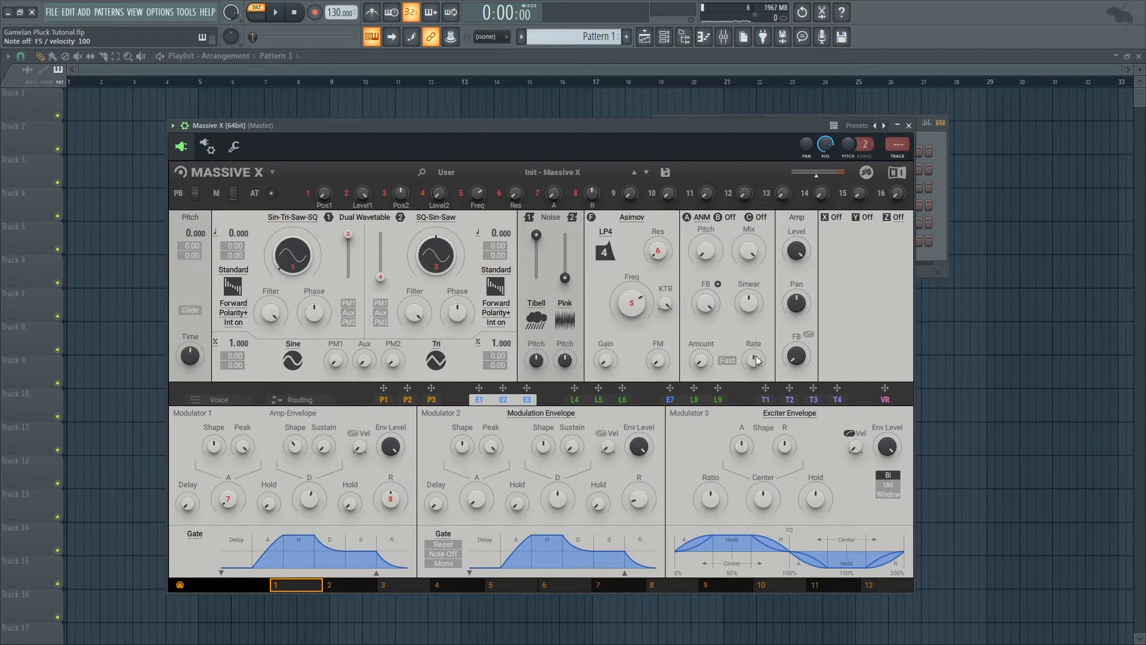
pyautogui.moveTo(755, 357); pyautogui.dragTo(756, 388)
pyautogui.press('z')
pyautogui.press('b')
pyautogui.press('v')
pyautogui.press('d')
pyautogui.press('z')
# Reroute noise 1 past Anima, straight into the Asimov filter.
pyautogui.click(320, 403)
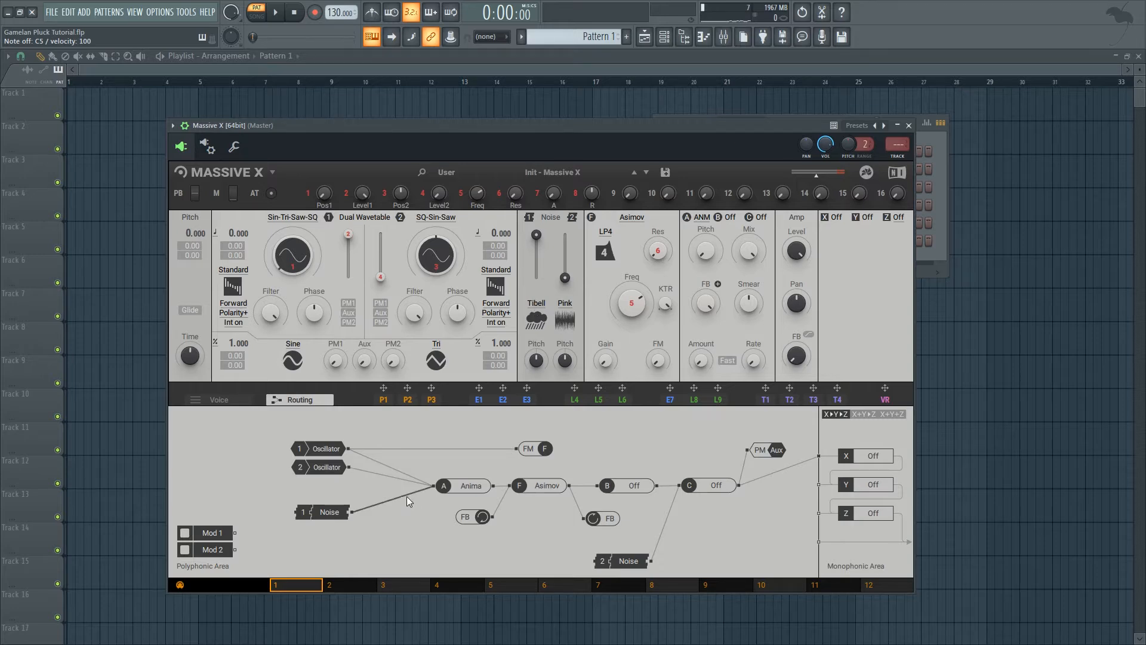
pyautogui.moveTo(353, 512); pyautogui.dragTo(508, 485)
# Add a Reverb of type Fat Synth in effect slot X, reduce its size and mix, and audition it.
pyautogui.click(837, 216)
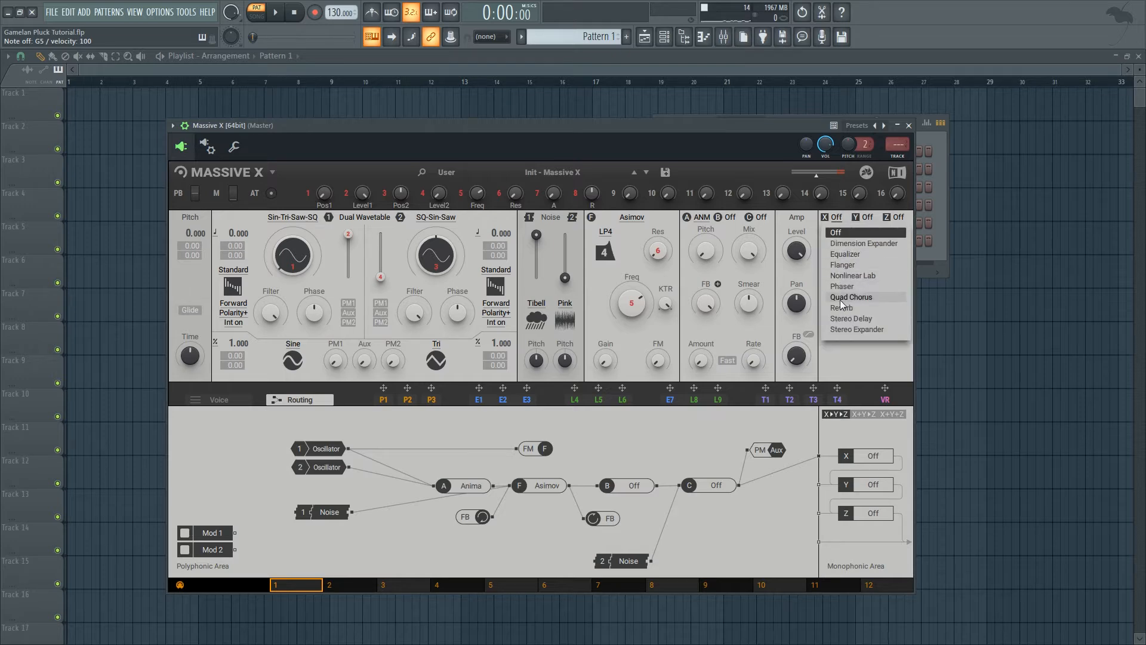
pyautogui.click(844, 307)
pyautogui.click(862, 228)
pyautogui.click(854, 295)
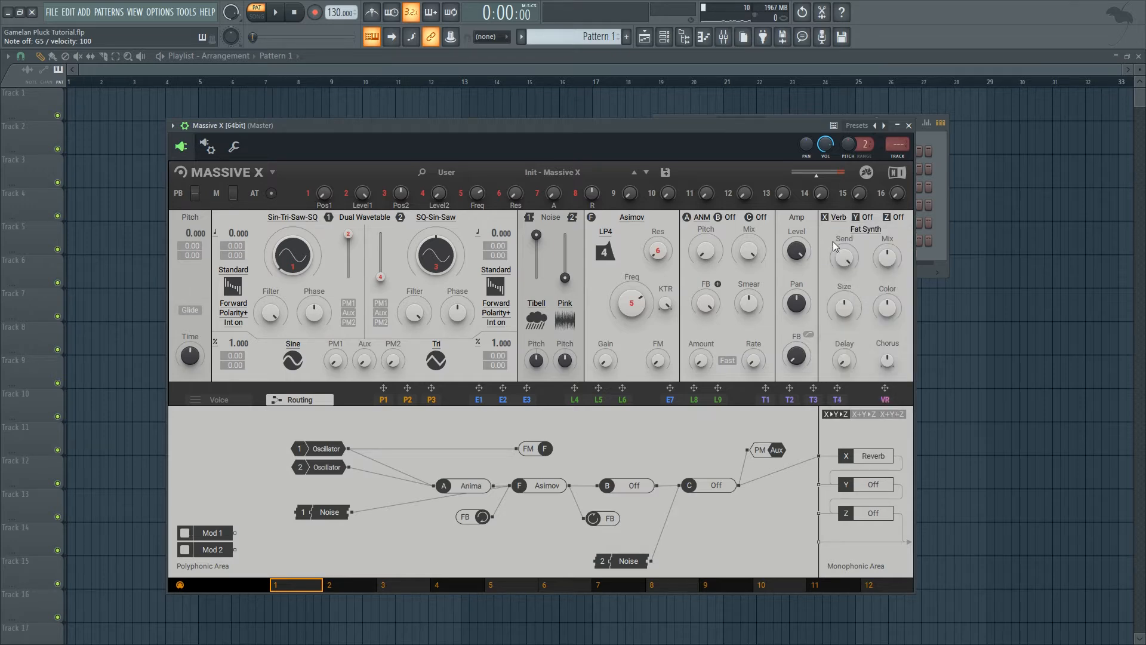
pyautogui.moveTo(844, 307); pyautogui.dragTo(844, 317)
pyautogui.press('z')
pyautogui.moveTo(891, 261)
pyautogui.mouseDown()
pyautogui.moveTo(891, 292)
pyautogui.moveTo(889, 263)
pyautogui.mouseUp()
pyautogui.press('z')
pyautogui.press('v')
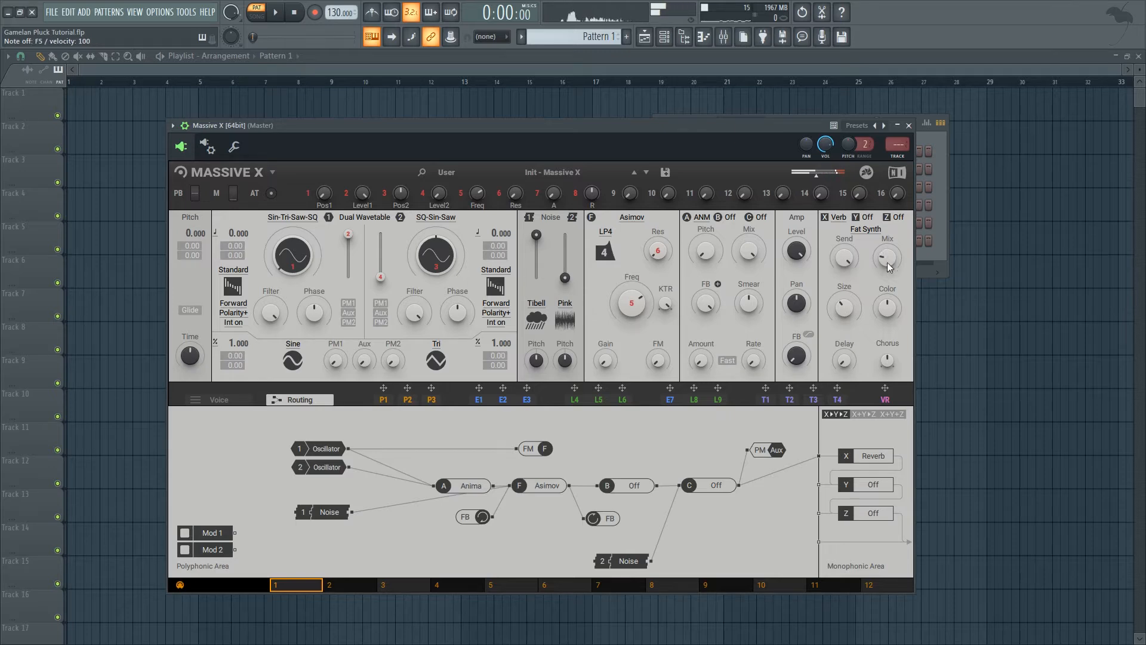
# Add a Stereo Delay in effect slot Y with the right channel time at 3/16 and a reduced mix.
pyautogui.click(869, 219)
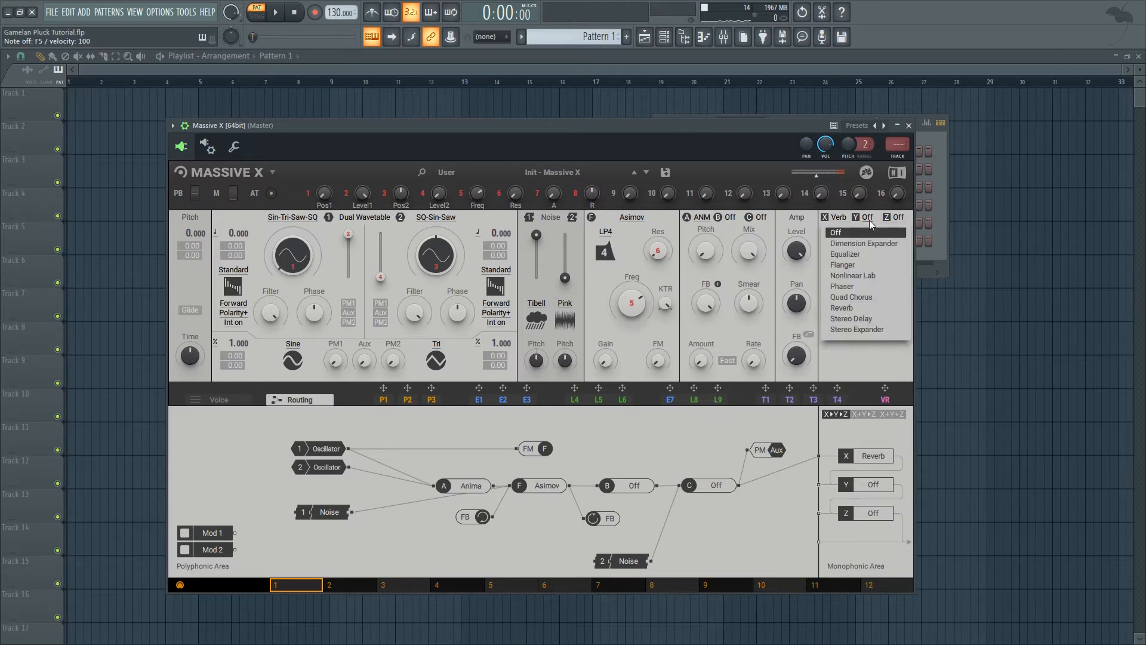
pyautogui.click(849, 318)
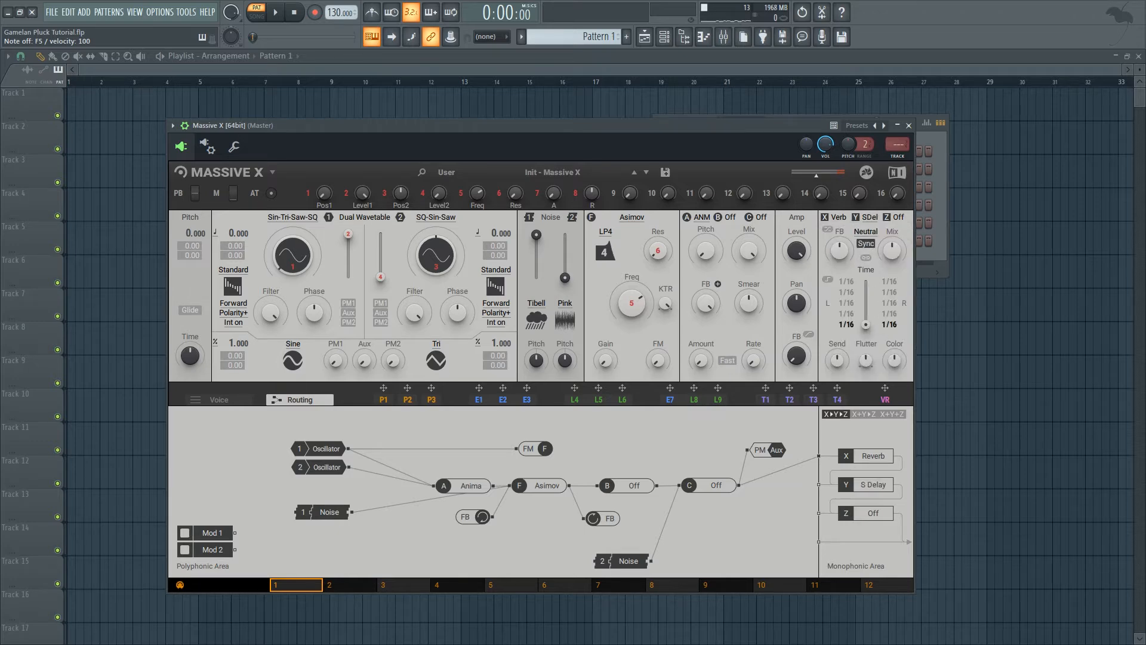
pyautogui.moveTo(889, 324); pyautogui.dragTo(889, 318)
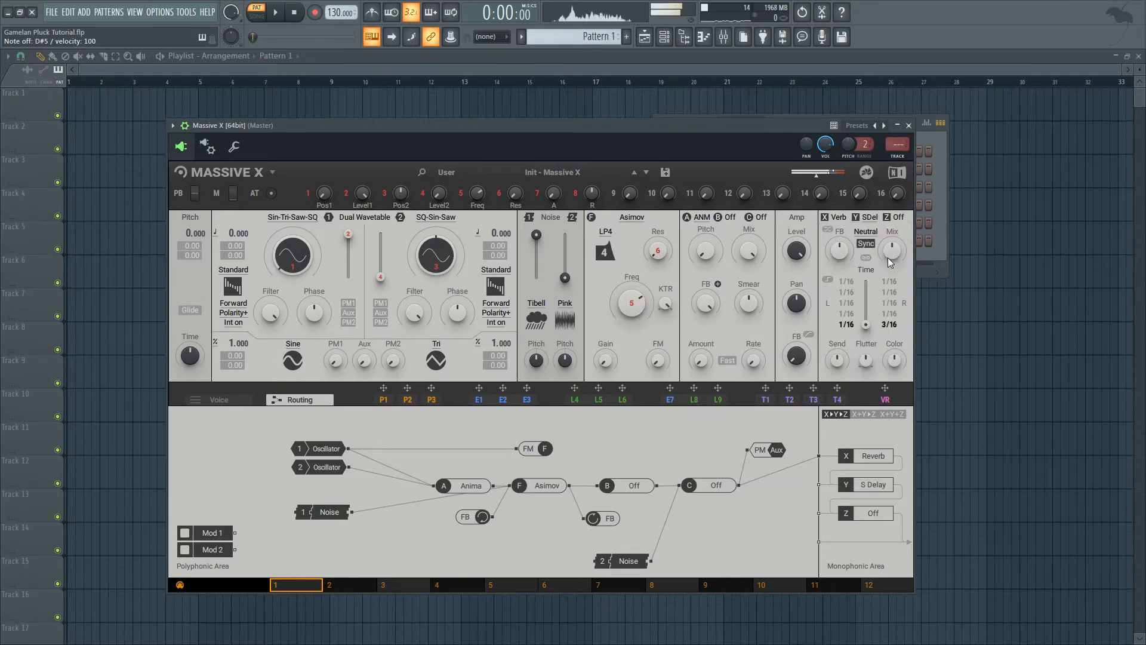
pyautogui.moveTo(891, 249); pyautogui.dragTo(892, 265)
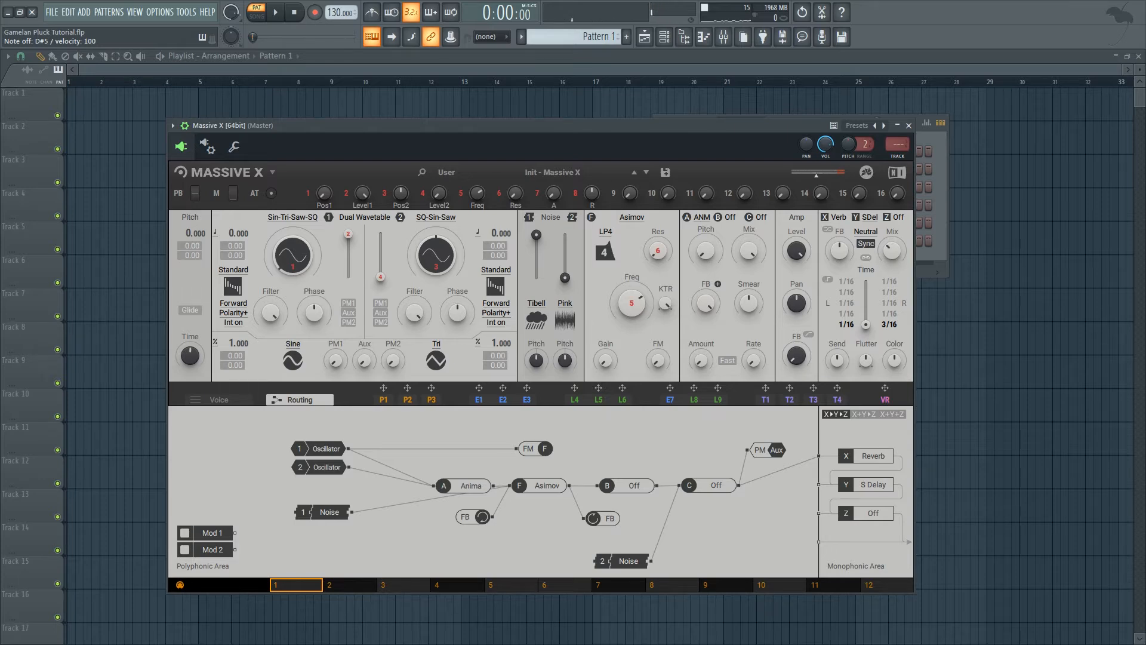
# Add Nonlinear Lab in effect slot Z, lower its drive and mix, and choose the California cabinet.
pyautogui.click(896, 218)
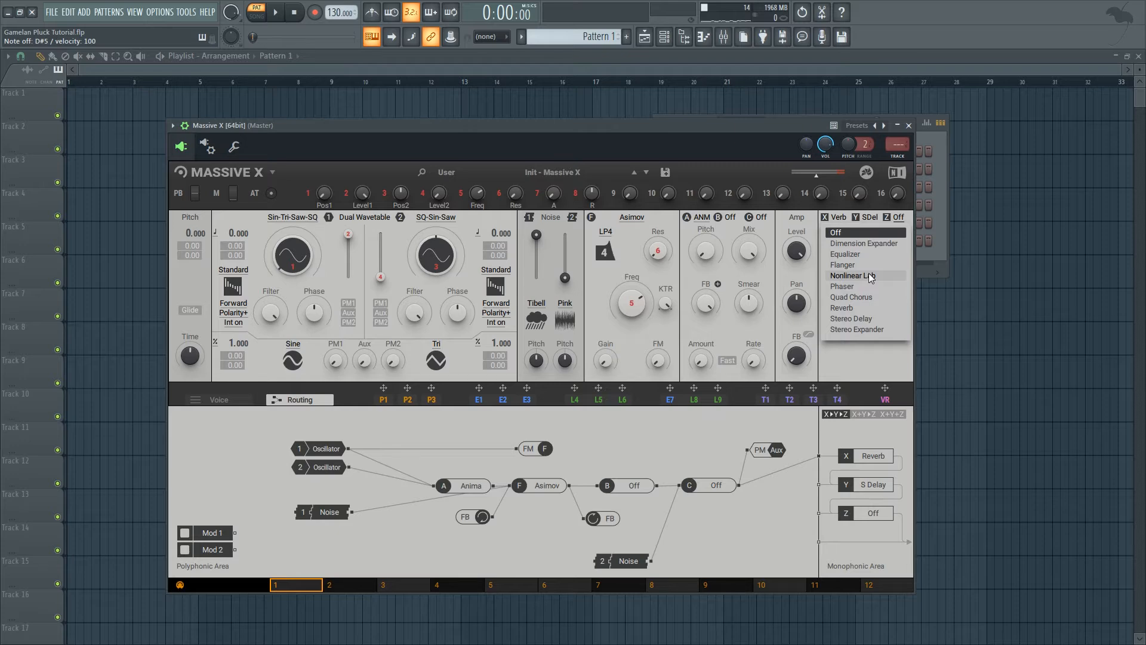
pyautogui.click(871, 277)
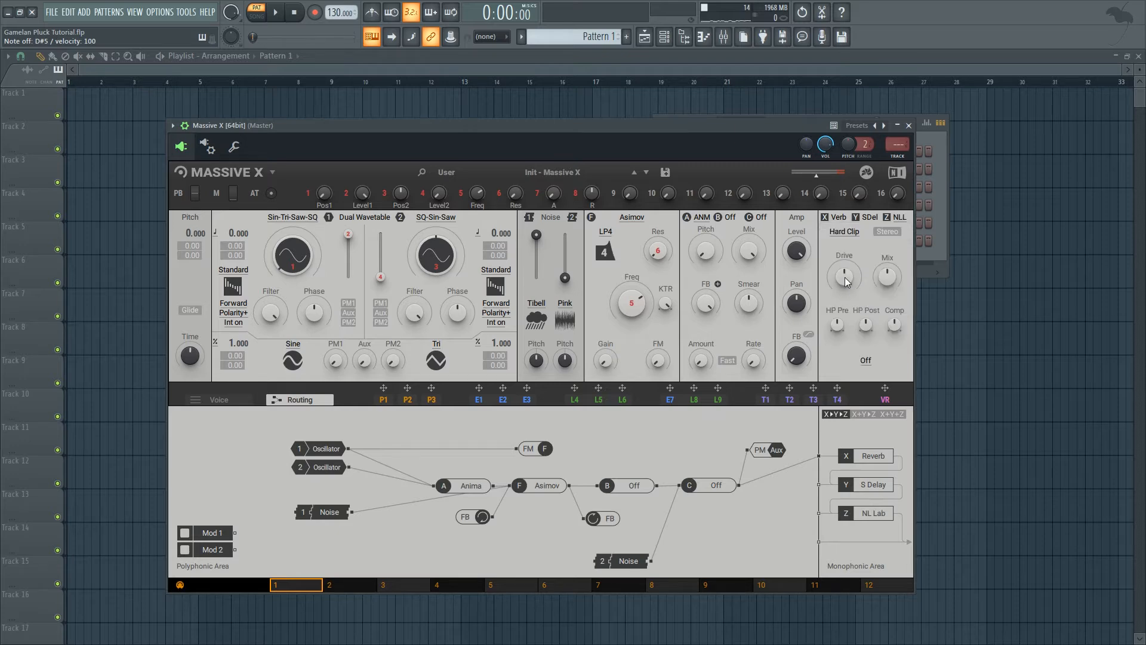
pyautogui.moveTo(846, 281); pyautogui.dragTo(846, 293)
pyautogui.click(865, 361)
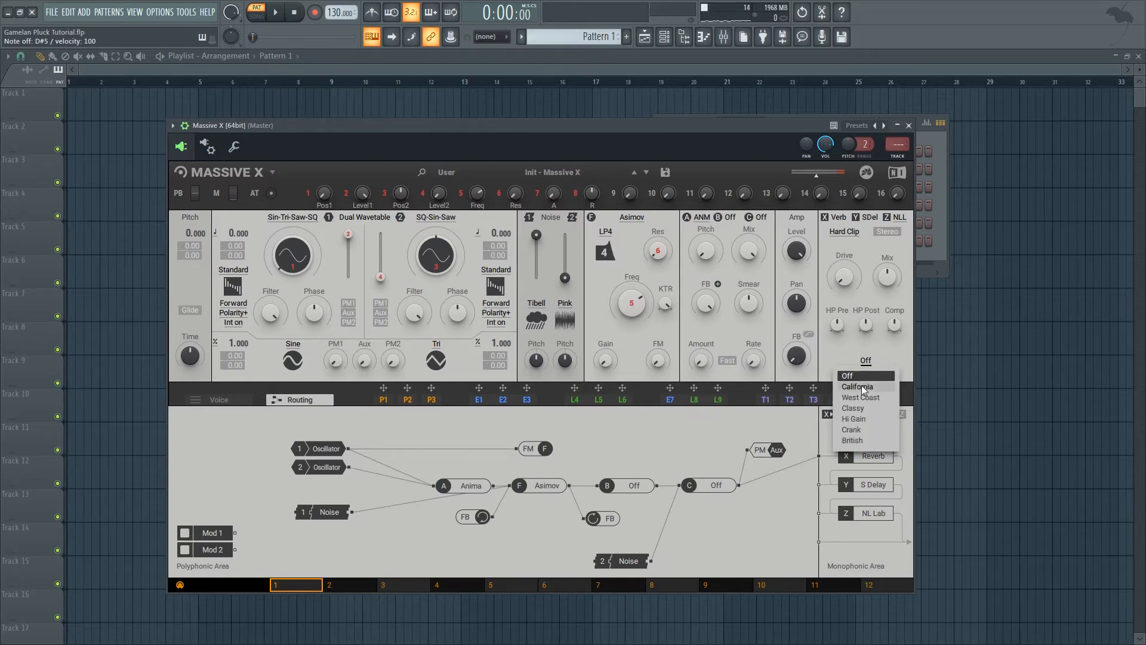
pyautogui.click(862, 386)
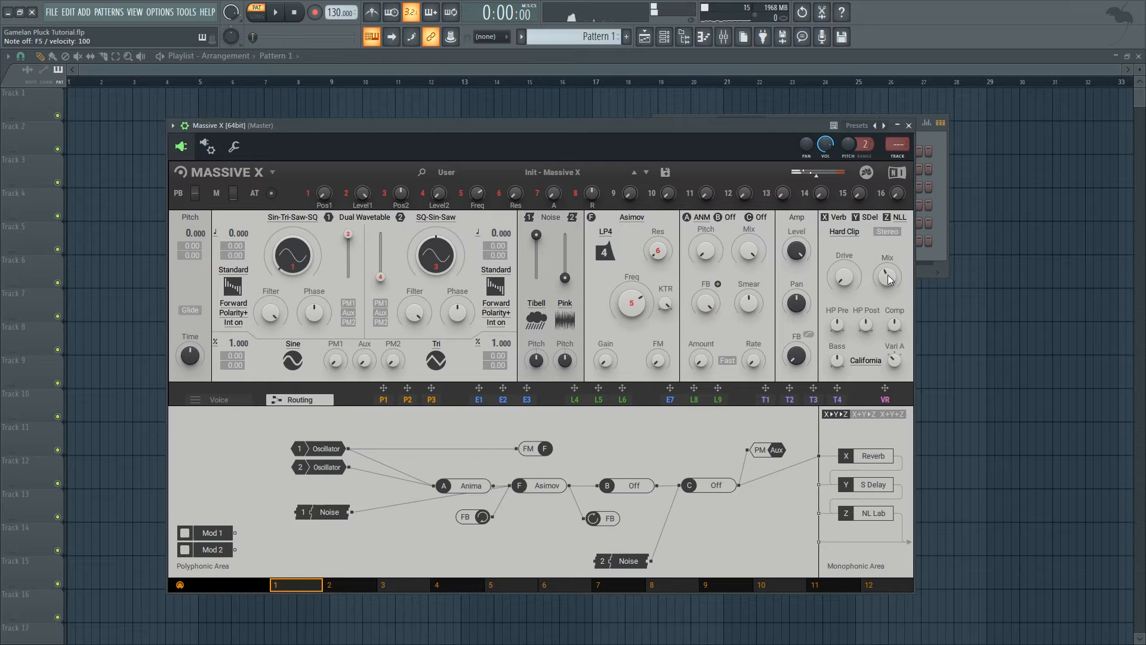
# Modulate oscillator 1's pitch with random LFO L6 at 0.30 and voice randomization VR at -0.27.
pyautogui.click(233, 404)
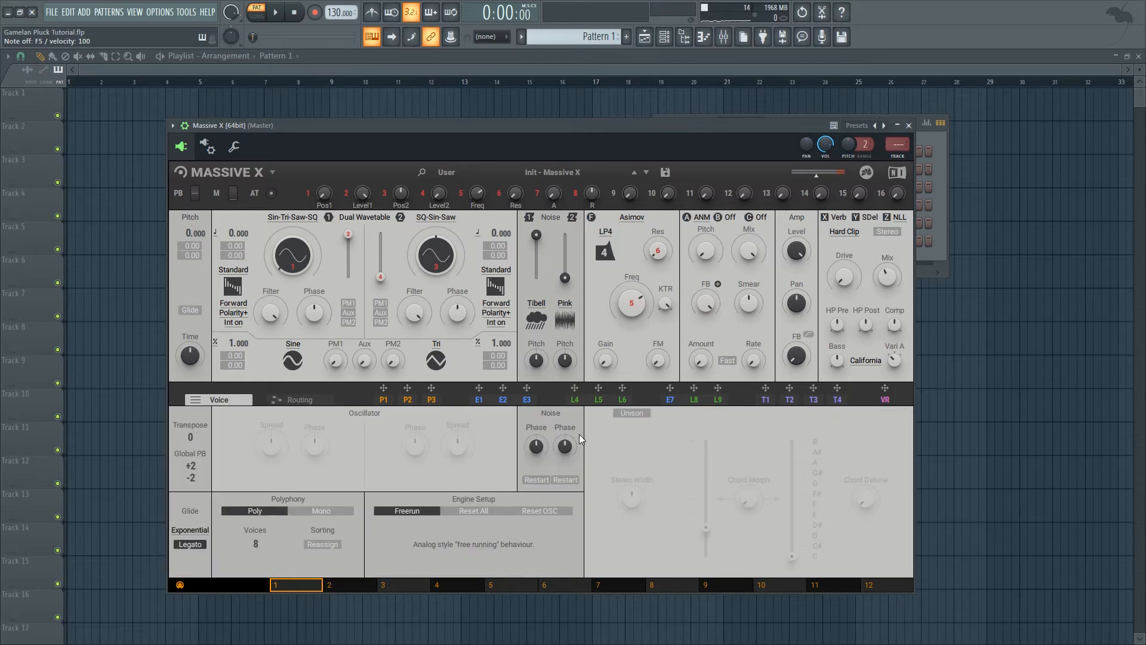
pyautogui.click(621, 401)
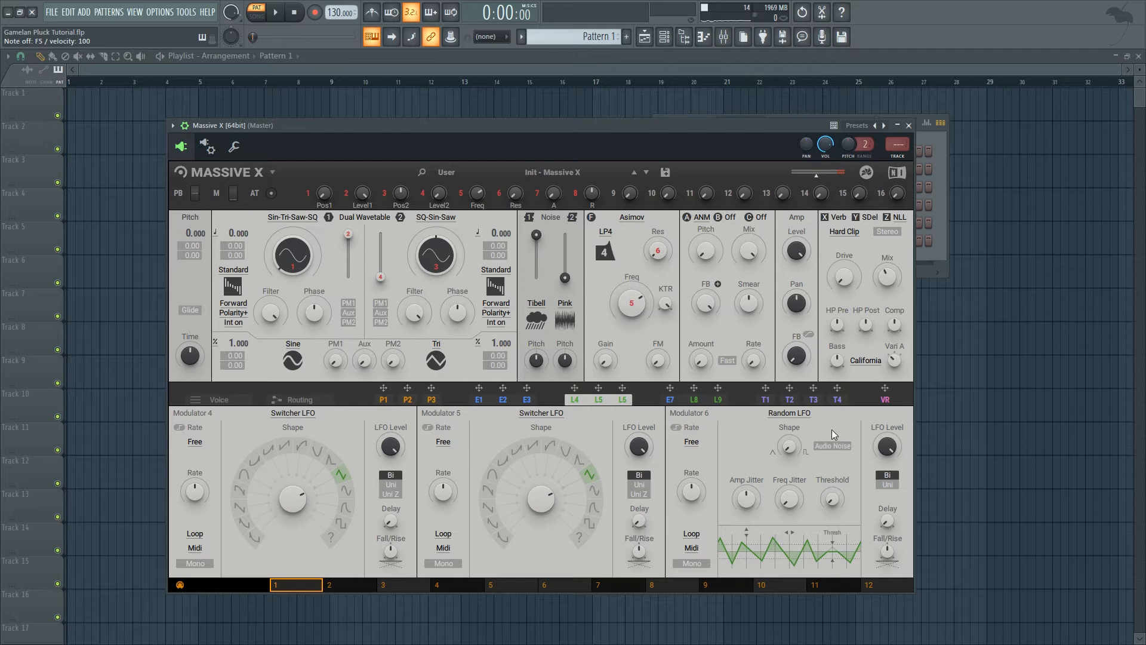
pyautogui.moveTo(622, 388); pyautogui.dragTo(235, 243)
pyautogui.moveTo(887, 396); pyautogui.dragTo(252, 263)
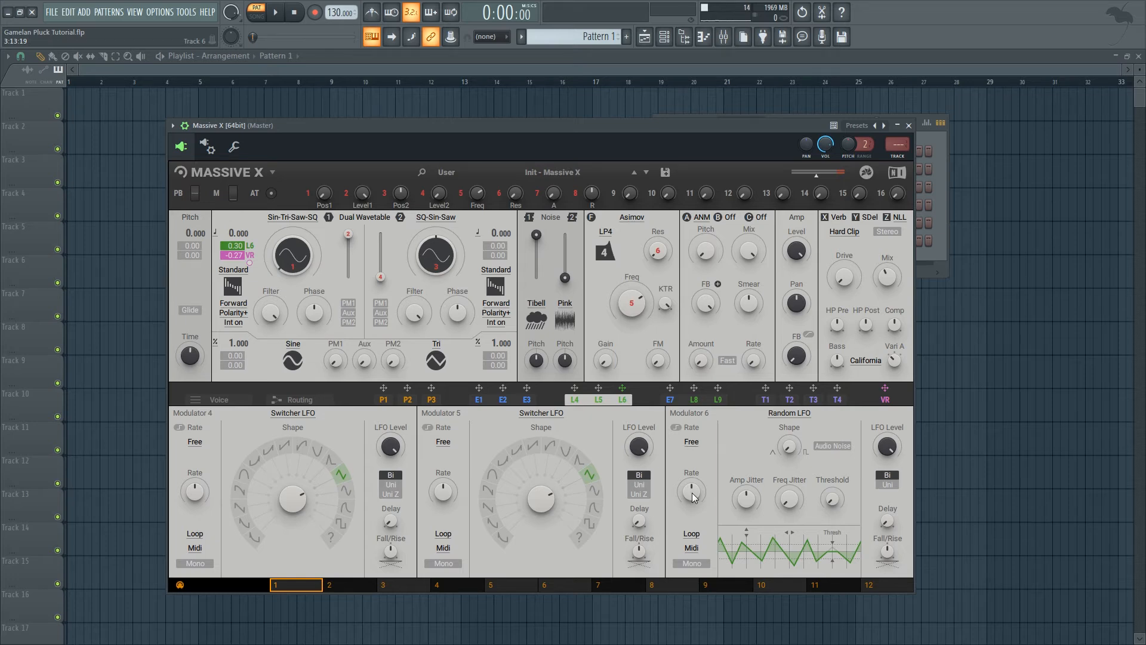
# Lower the rate of the Random LFO in modulator 6 and audition the pitch drift.
pyautogui.moveTo(692, 492); pyautogui.dragTo(692, 491)
pyautogui.moveTo(692, 491); pyautogui.dragTo(693, 492)
pyautogui.press('z')
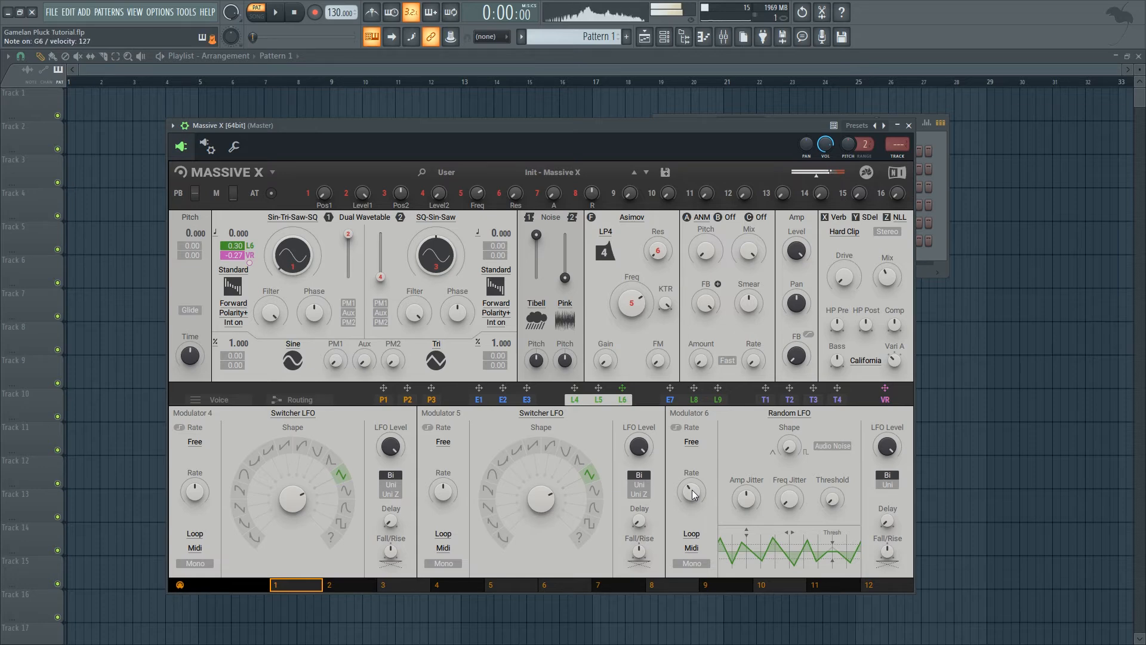
pyautogui.press('7')
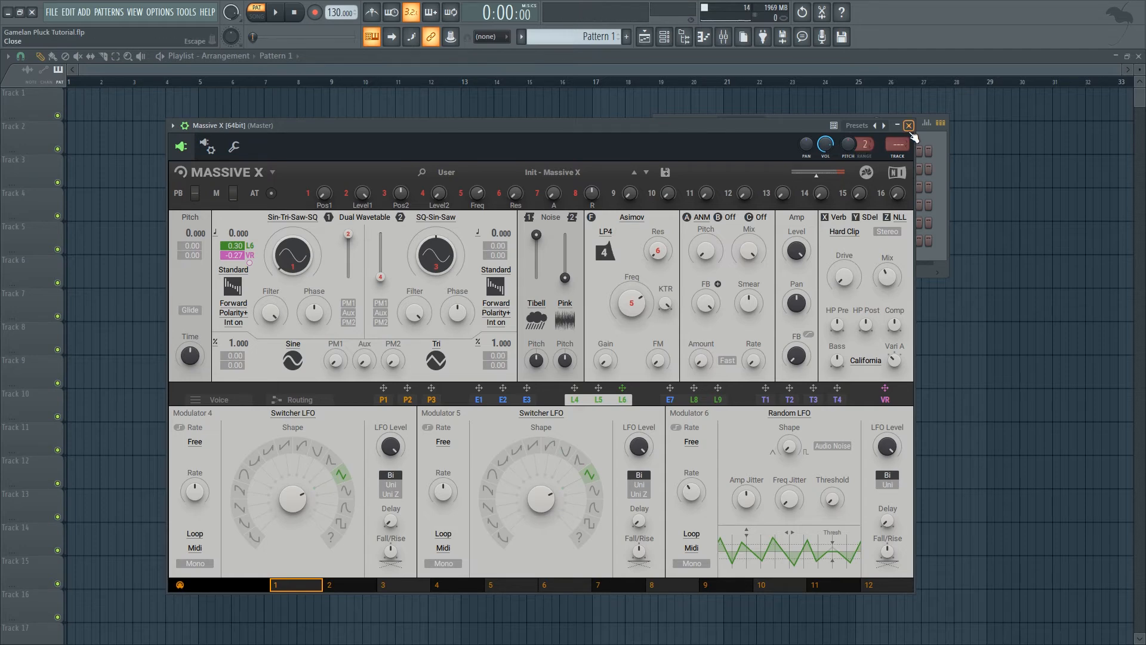
# Close Massive X, open the Serum channel, and load the Analog wavetable Basic Shapes into oscillator A.
pyautogui.press('Escape')
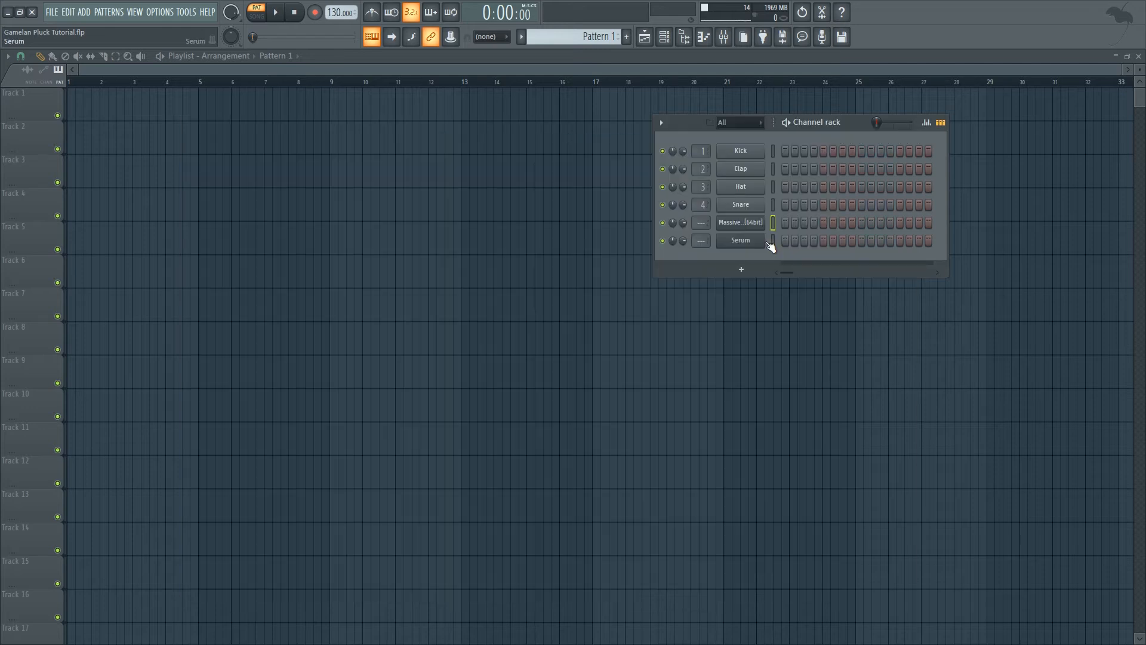
pyautogui.click(746, 243)
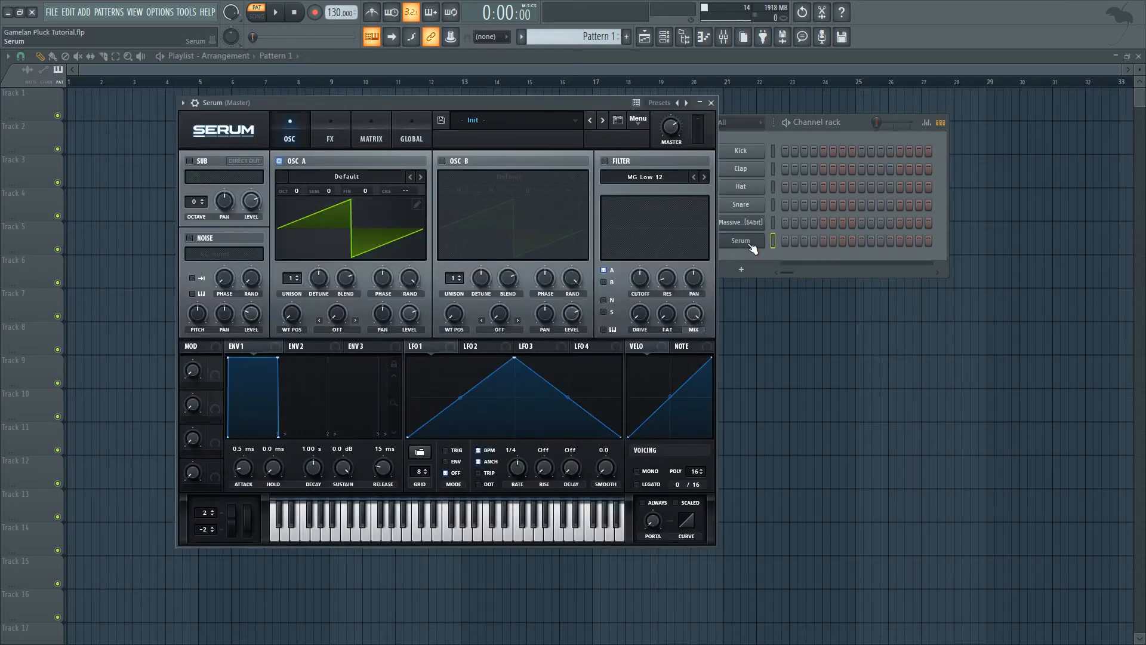
pyautogui.click(361, 177)
pyautogui.moveTo(412, 174)
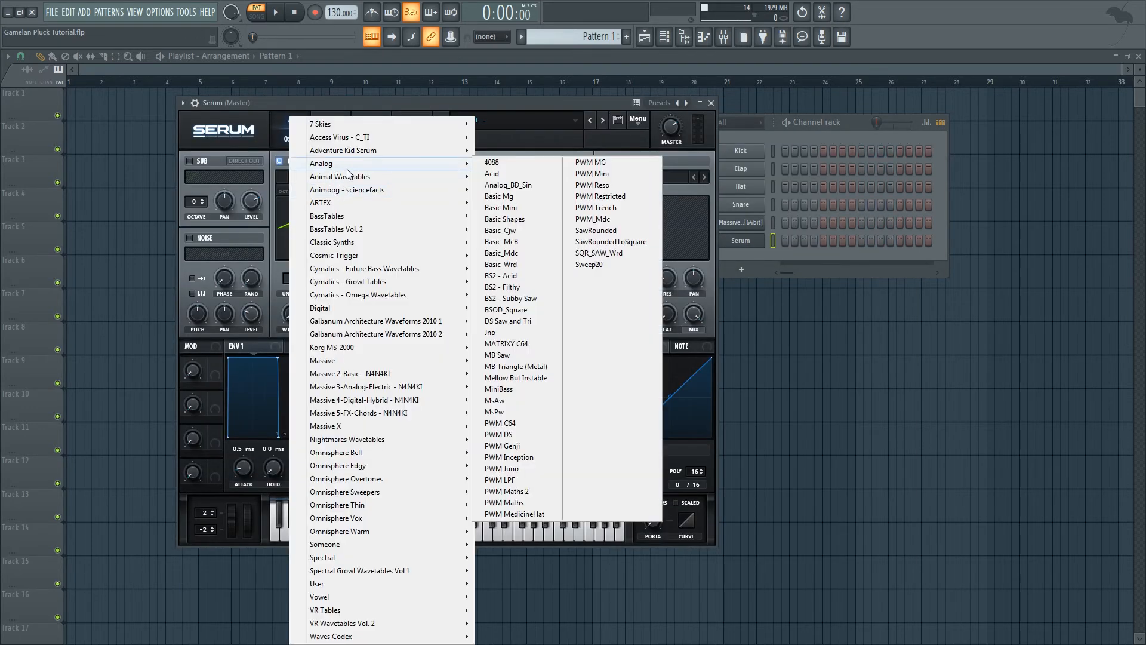
pyautogui.click(535, 218)
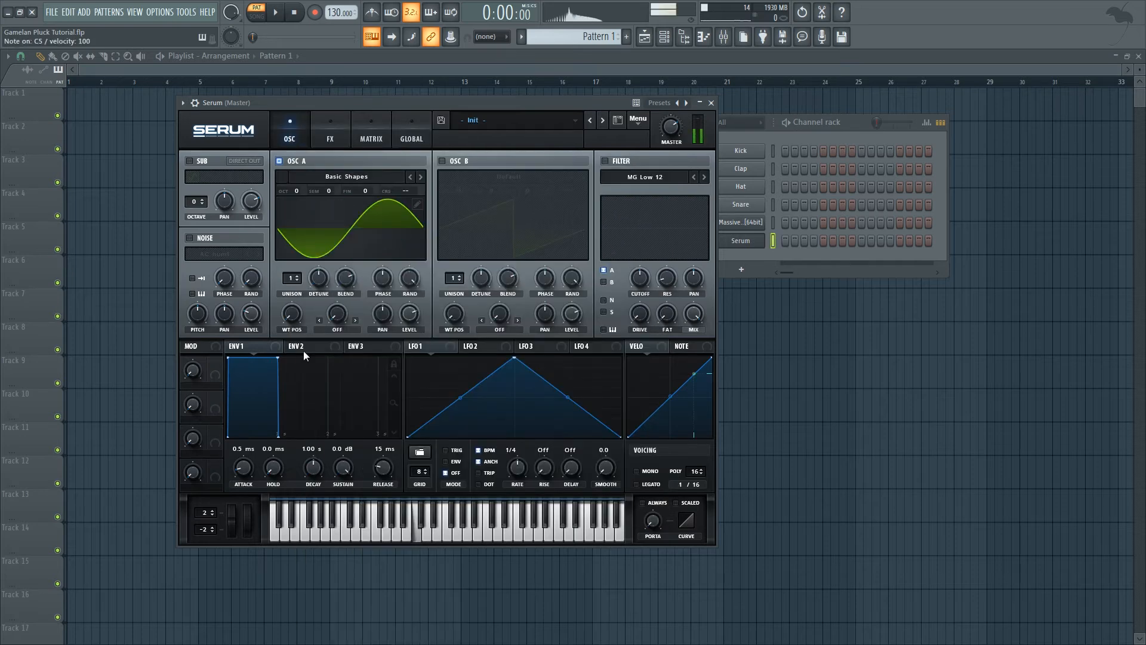
# Set envelope 1's sustain to -oo dB and its release to 1.05 s.
pyautogui.moveTo(337, 467); pyautogui.dragTo(300, 564)
pyautogui.moveTo(383, 467); pyautogui.dragTo(403, 437)
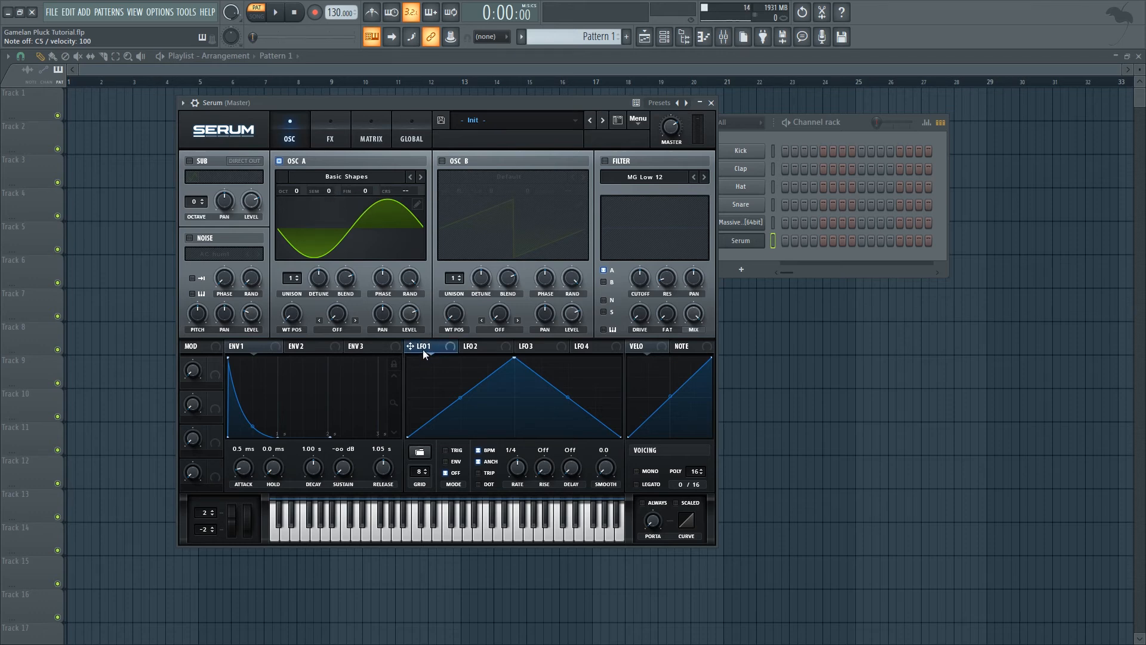
# Assign Chaos1 as the source of the first modulation matrix row.
pyautogui.click(334, 134)
pyautogui.click(367, 135)
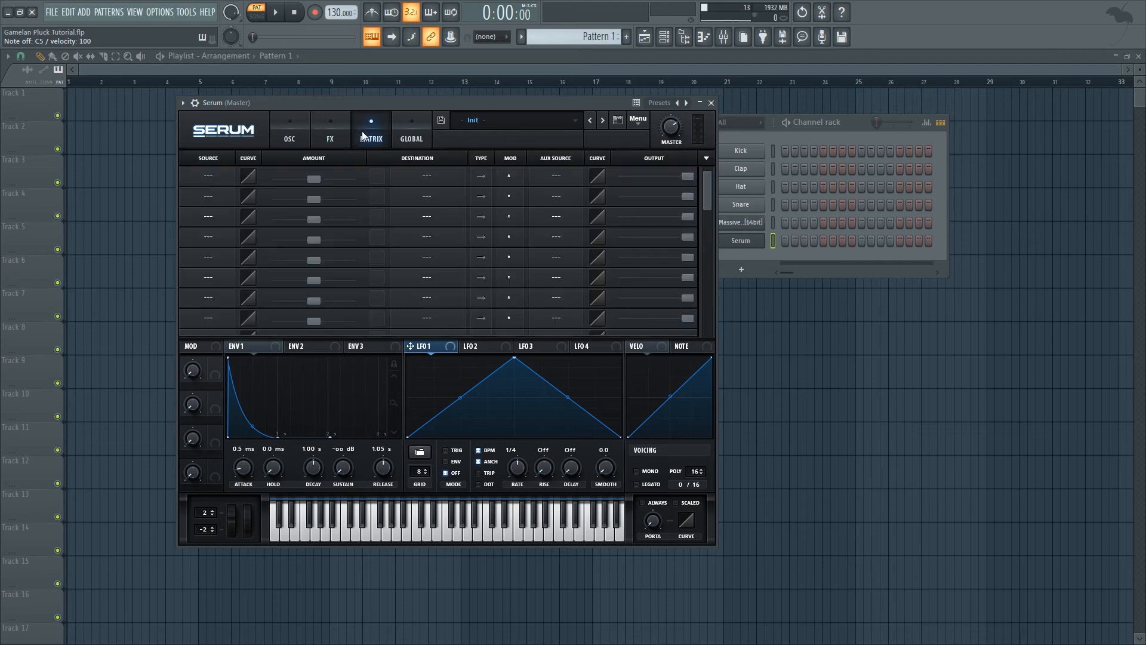
pyautogui.click(222, 174)
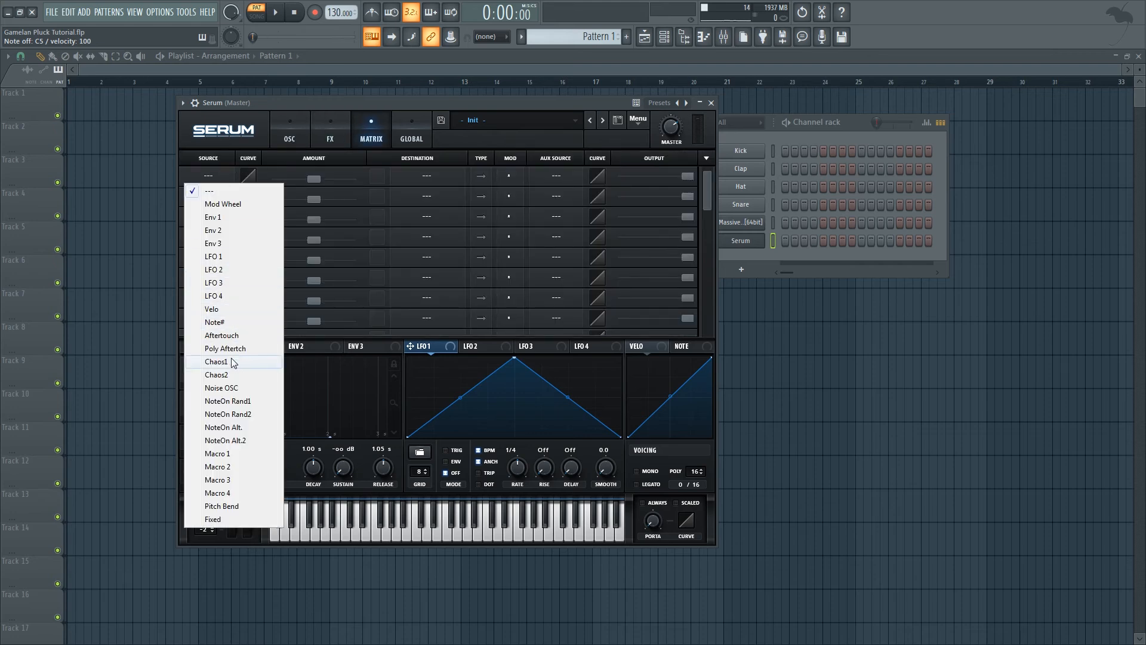
pyautogui.click(233, 362)
# Check the Chaos 1 settings, then route the Chaos1 row to oscillator A's fine pitch with an amount of 26.
pyautogui.click(402, 136)
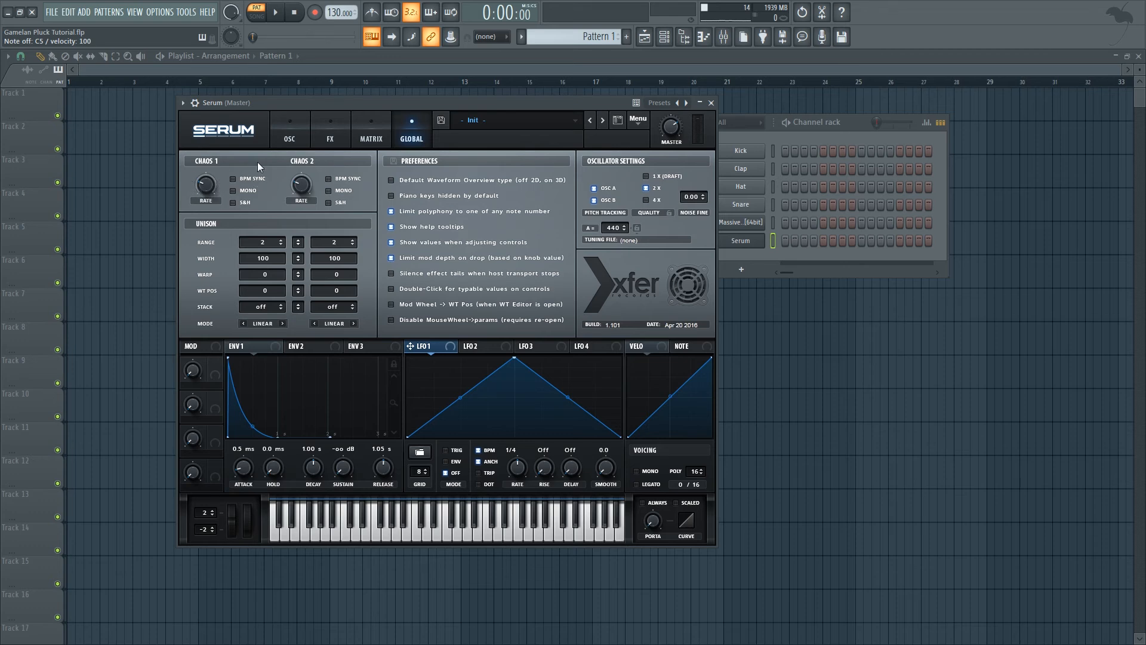
pyautogui.click(366, 132)
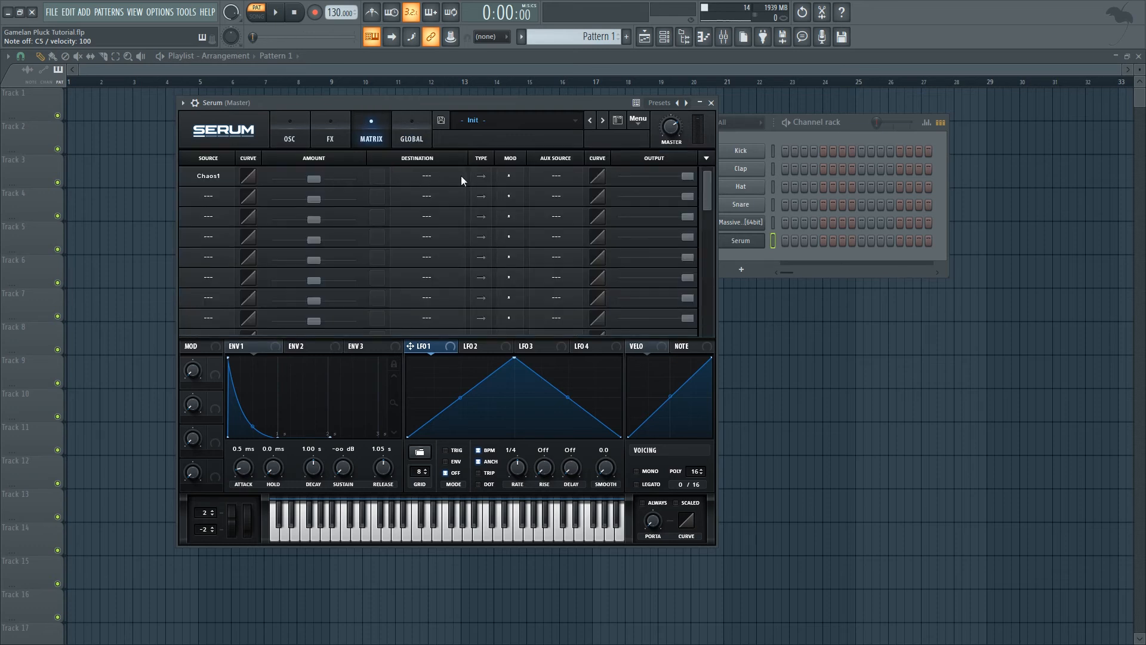
pyautogui.click(436, 176)
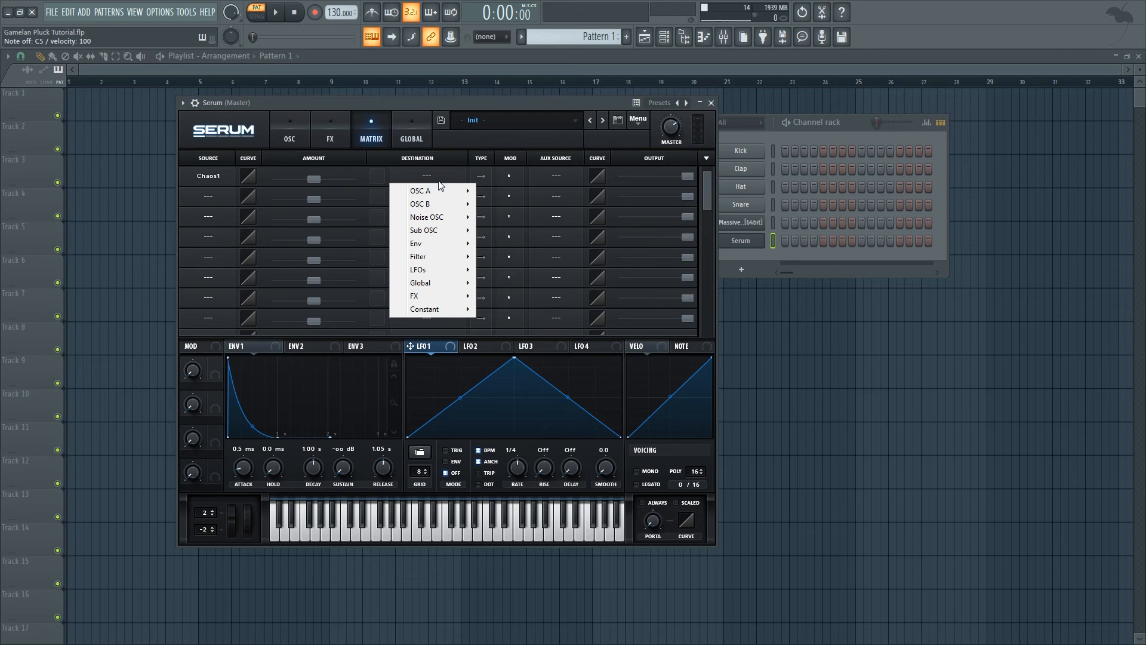
pyautogui.moveTo(442, 191)
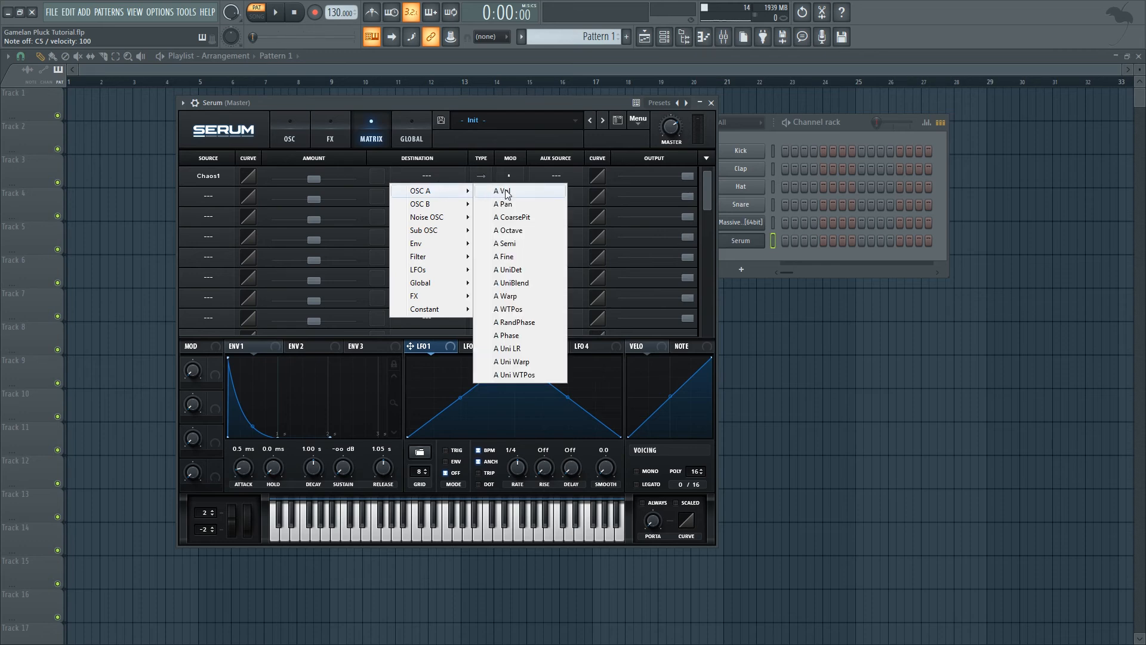
pyautogui.click(504, 257)
pyautogui.moveTo(317, 178); pyautogui.dragTo(331, 178)
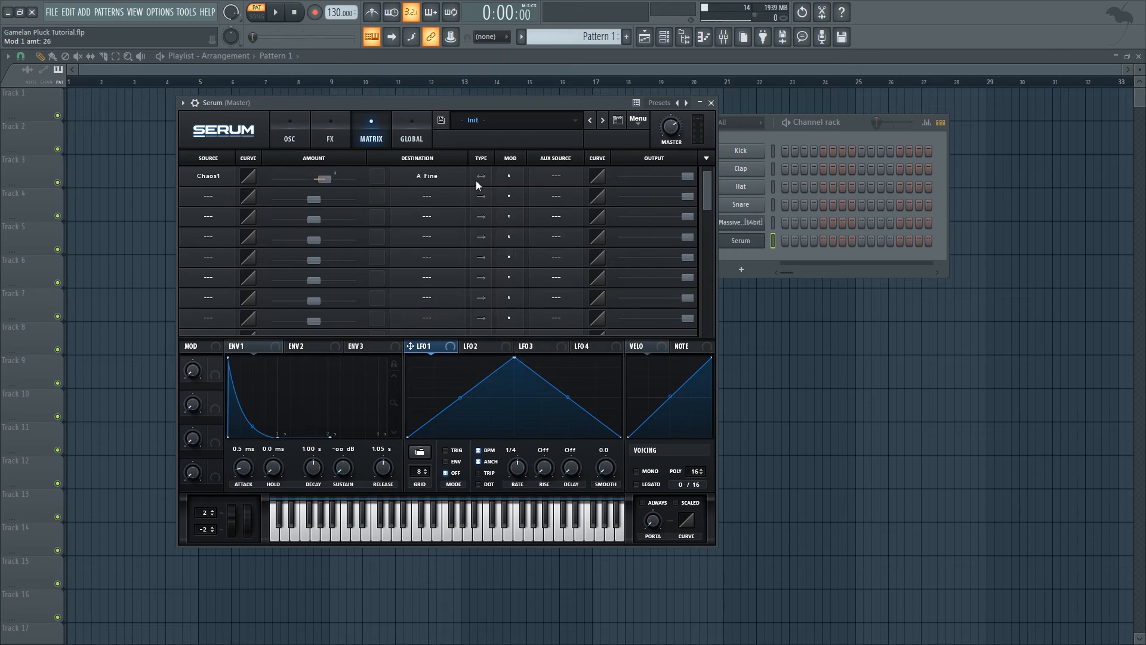
# Play a series of test notes to hear the Chaos1 modulation of oscillator A's fine pitch.
pyautogui.press('z')
pyautogui.press('d')
pyautogui.press('z')
pyautogui.press('d')
pyautogui.press('d')
pyautogui.press('z')
pyautogui.press('z')
pyautogui.press('d')
pyautogui.press('v')
pyautogui.press('v')
pyautogui.press('z')
# Route NoteOn Rand1 to oscillator A's fine pitch in the second matrix row with an amount of -23, and play test notes.
pyautogui.click(221, 194)
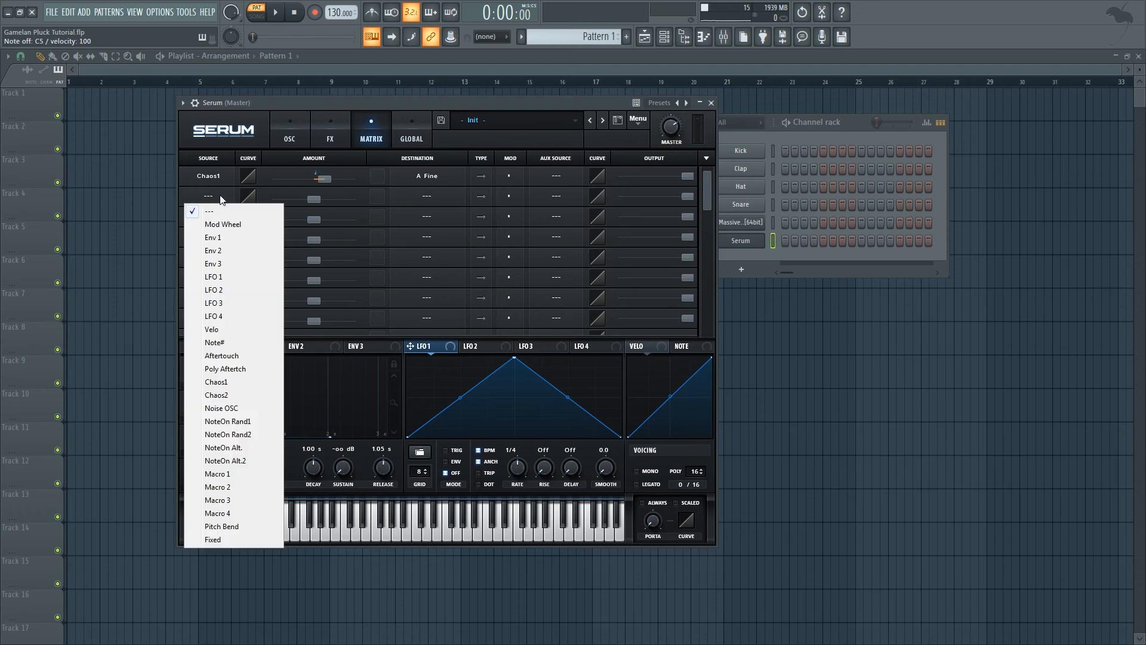
pyautogui.click(238, 423)
pyautogui.click(413, 202)
pyautogui.moveTo(423, 212)
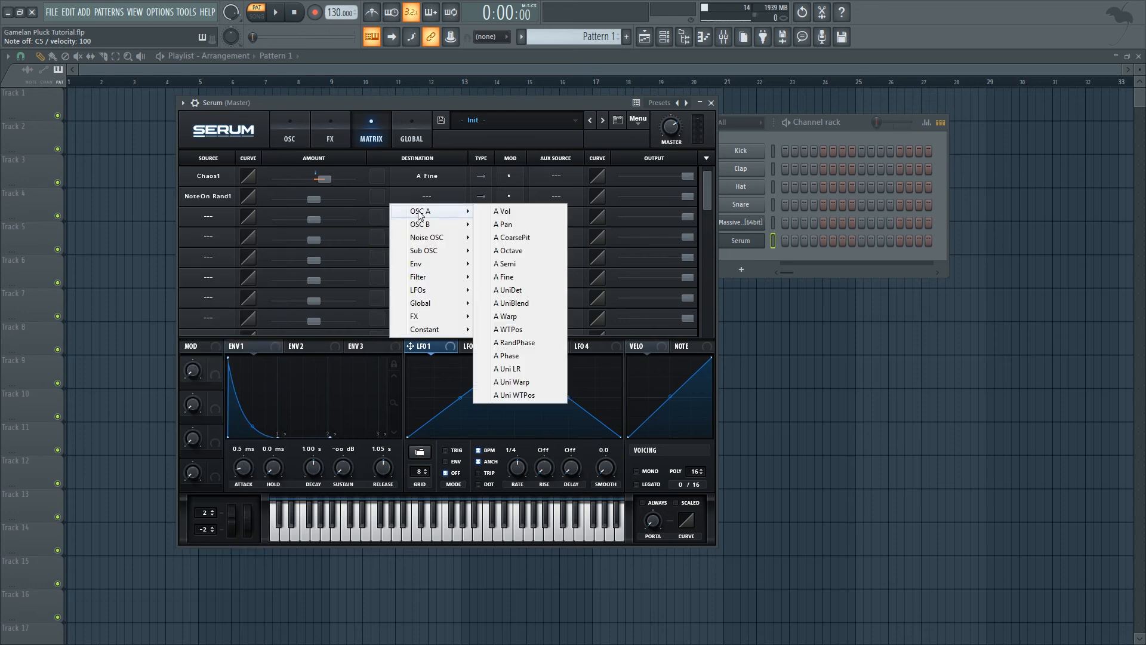
pyautogui.click(502, 276)
pyautogui.moveTo(317, 200); pyautogui.dragTo(302, 202)
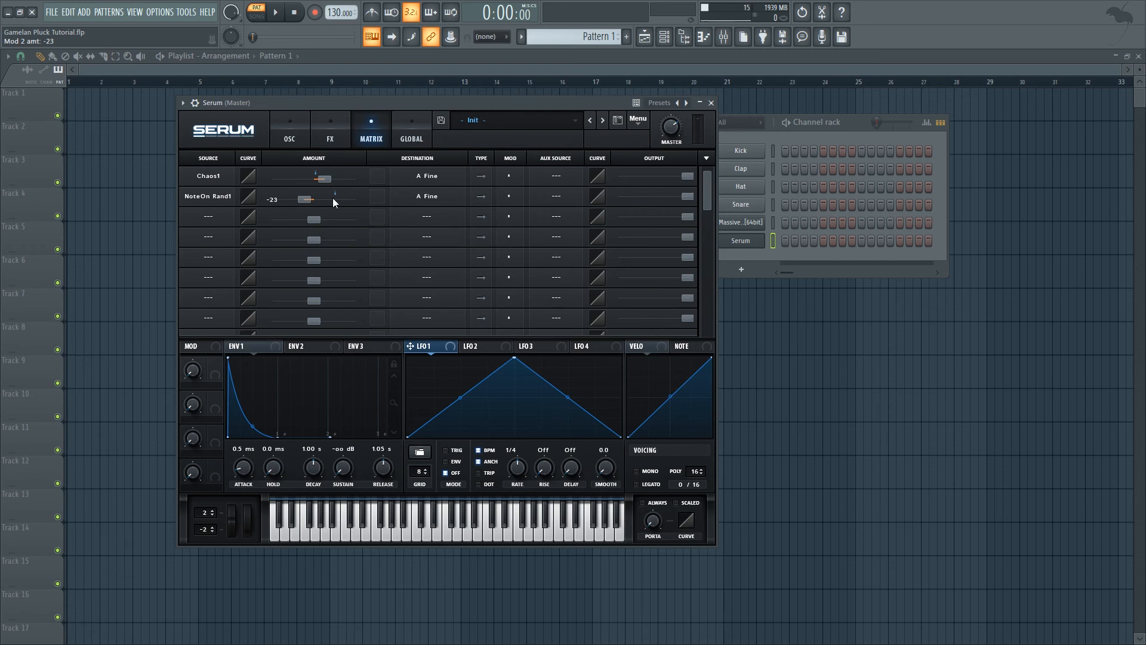
pyautogui.press('z')
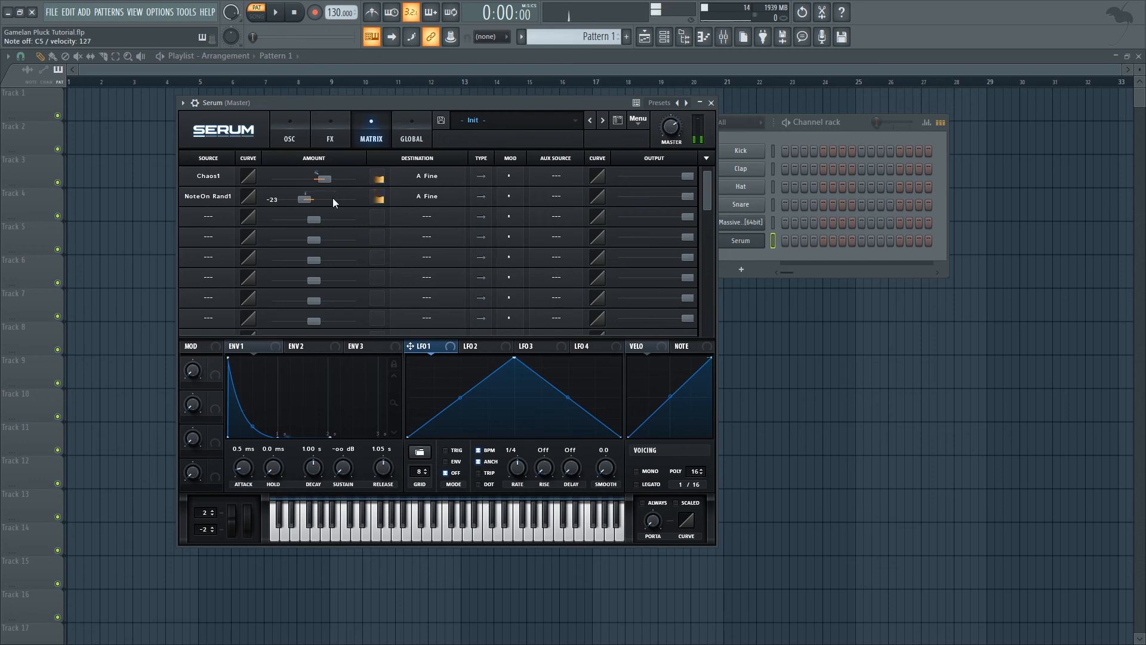
pyautogui.press('z')
# Enable the Tube distortion effect, raise its drive, and play several notes to hear the pluck with it.
pyautogui.click(339, 127)
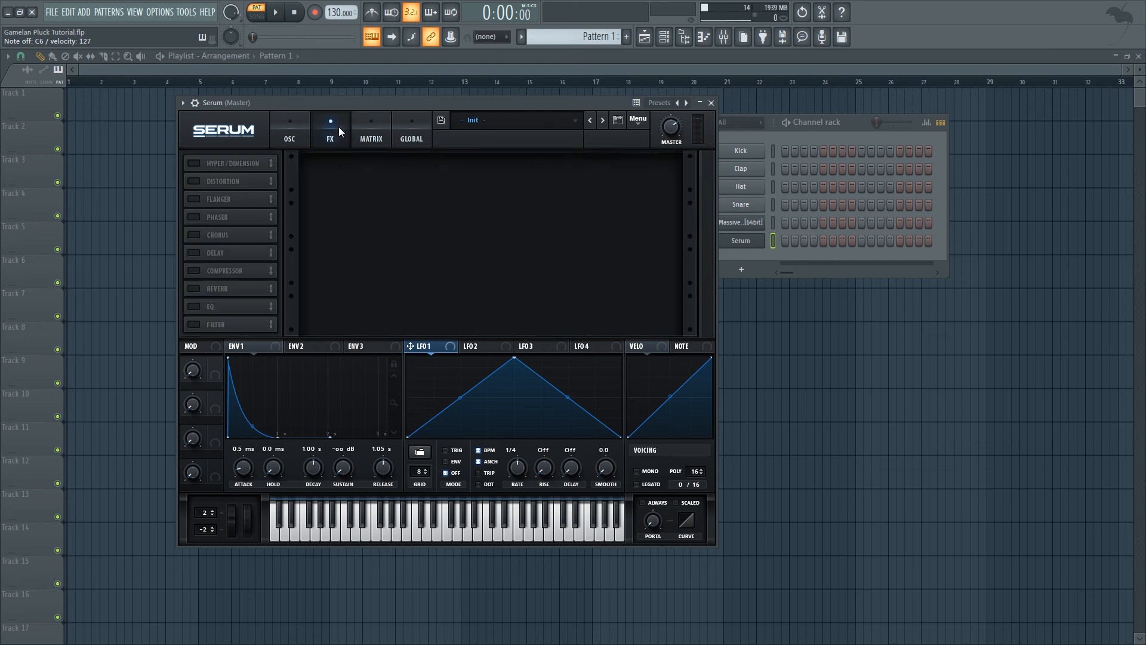
pyautogui.click(195, 181)
pyautogui.moveTo(574, 170)
pyautogui.mouseDown()
pyautogui.moveTo(593, 146)
pyautogui.moveTo(588, 168)
pyautogui.mouseUp()
pyautogui.press('d')
pyautogui.press('z')
pyautogui.press('d')
pyautogui.press('v')
pyautogui.press('z')
pyautogui.press('v')
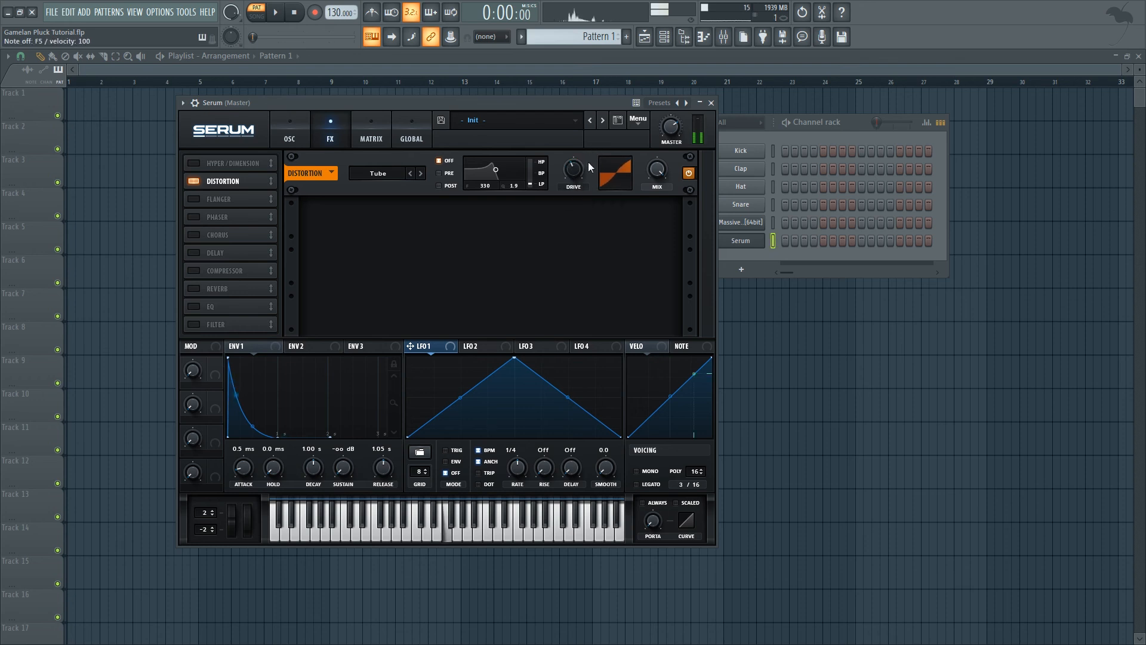
# Set the distortion drive to 31% and play a few higher notes to check the sound.
pyautogui.moveTo(570, 173); pyautogui.dragTo(570, 183)
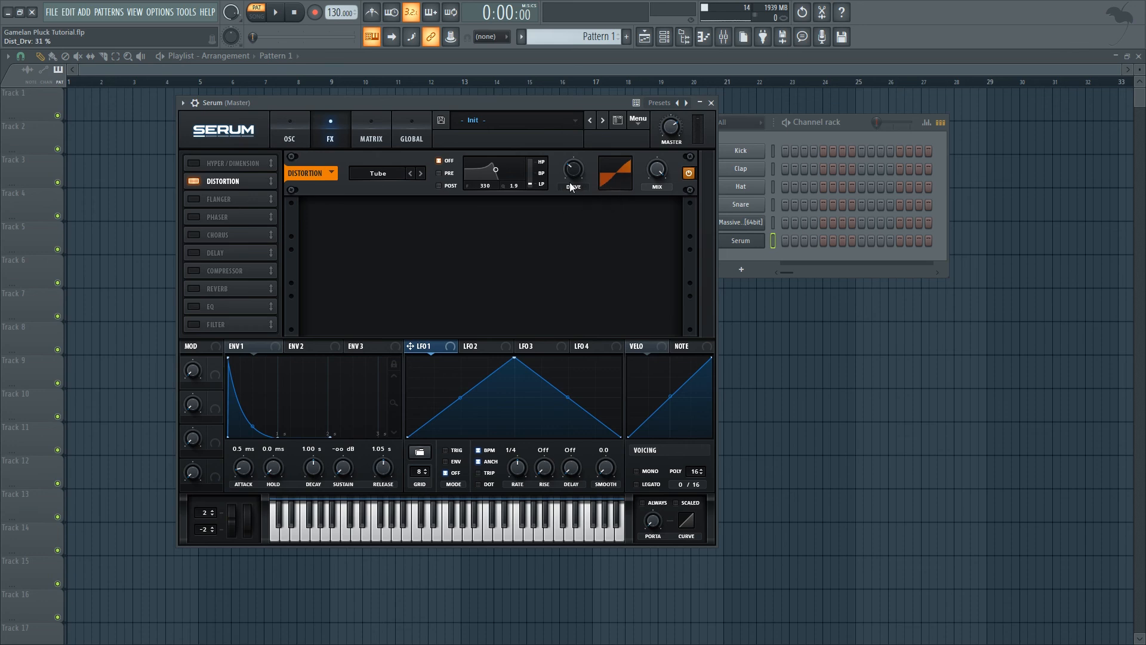
pyautogui.press('q')
pyautogui.press('r')
pyautogui.press('t')
# Enable the delay with its right-channel time at 1/2 and TRIP 1/2, and enable the Hall reverb.
pyautogui.click(200, 252)
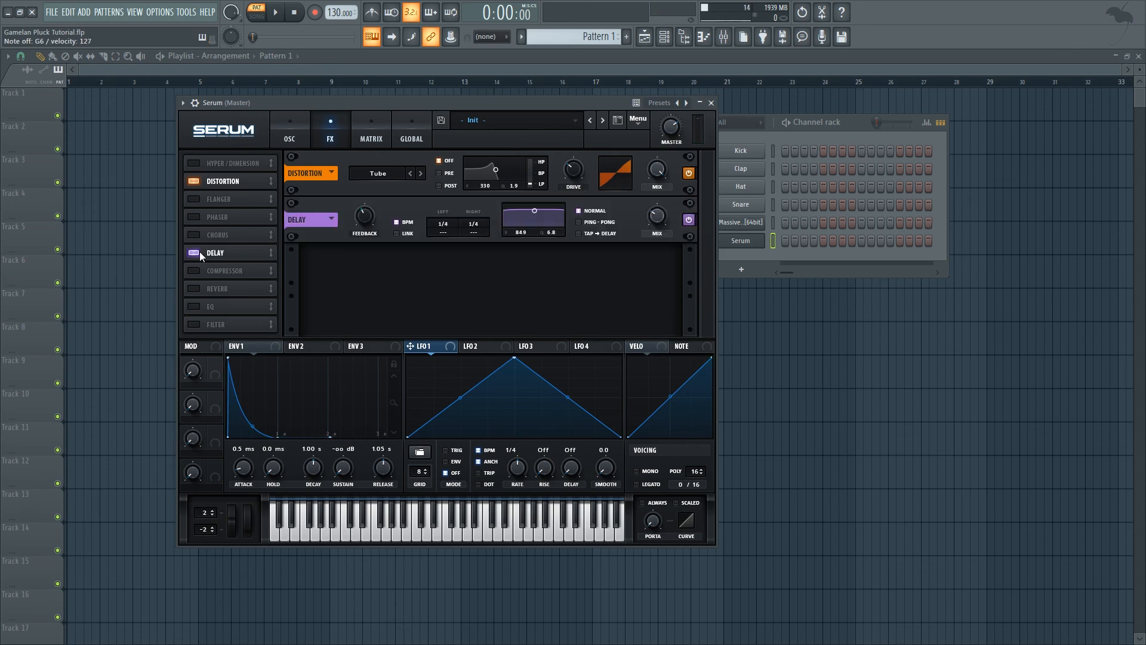
pyautogui.moveTo(475, 224); pyautogui.dragTo(475, 286)
pyautogui.click(194, 289)
pyautogui.moveTo(402, 276)
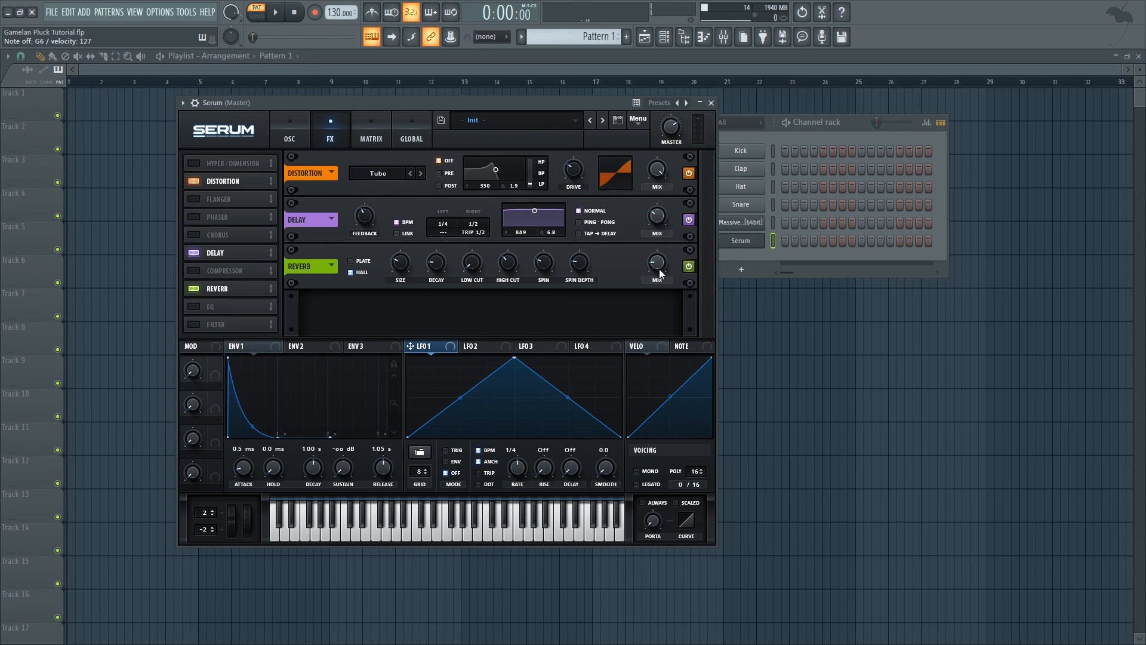
# Return to Serum's oscillator page.
pyautogui.click(290, 139)
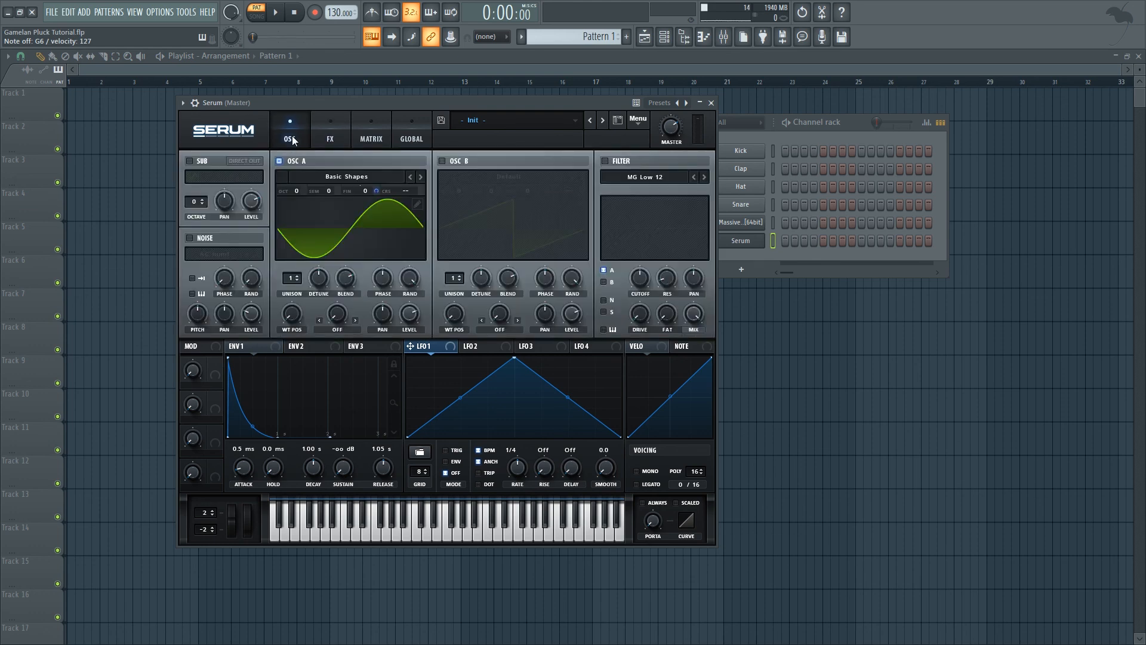